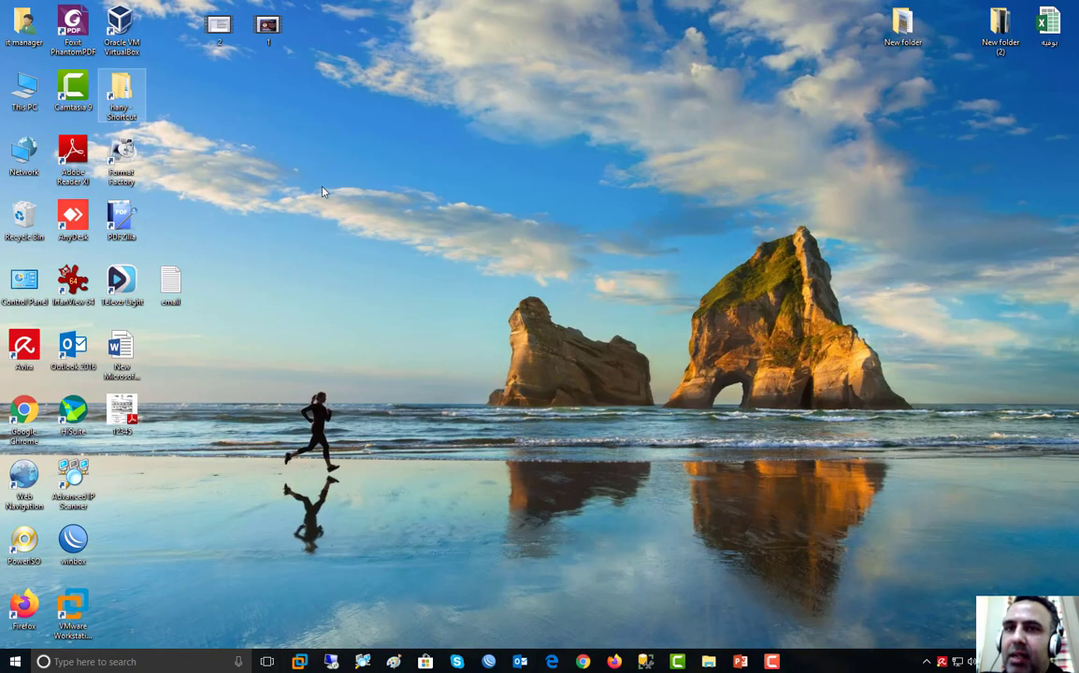
Inspect the context commands offered for the email text file on the desktop.
right_click(323, 189)
right_click(168, 285)
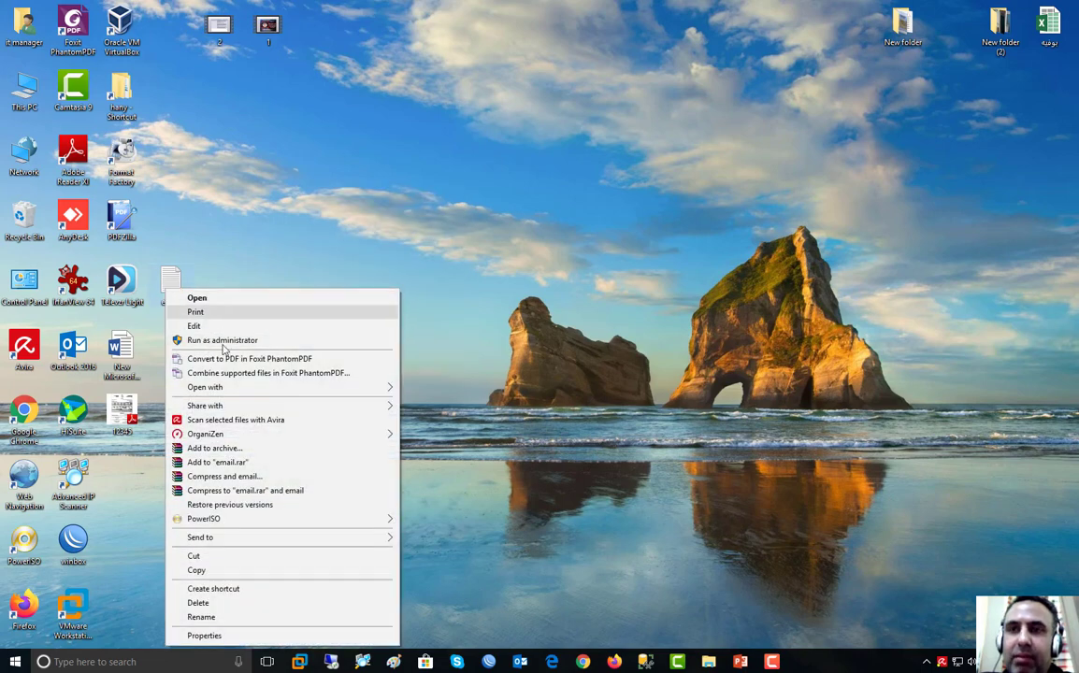
left_click(361, 228)
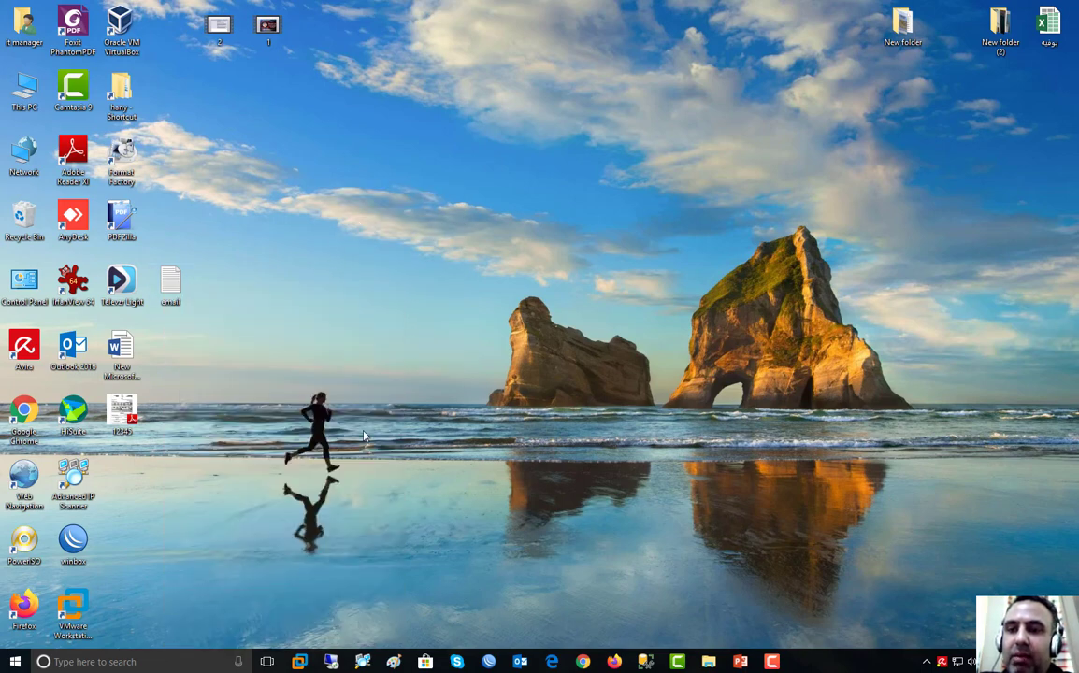
Switch to the Windows 10 machine in VMware Workstation and inspect the context commands of the Foxit PhantomPDF shortcut and the Foxit folder.
left_click(299, 661)
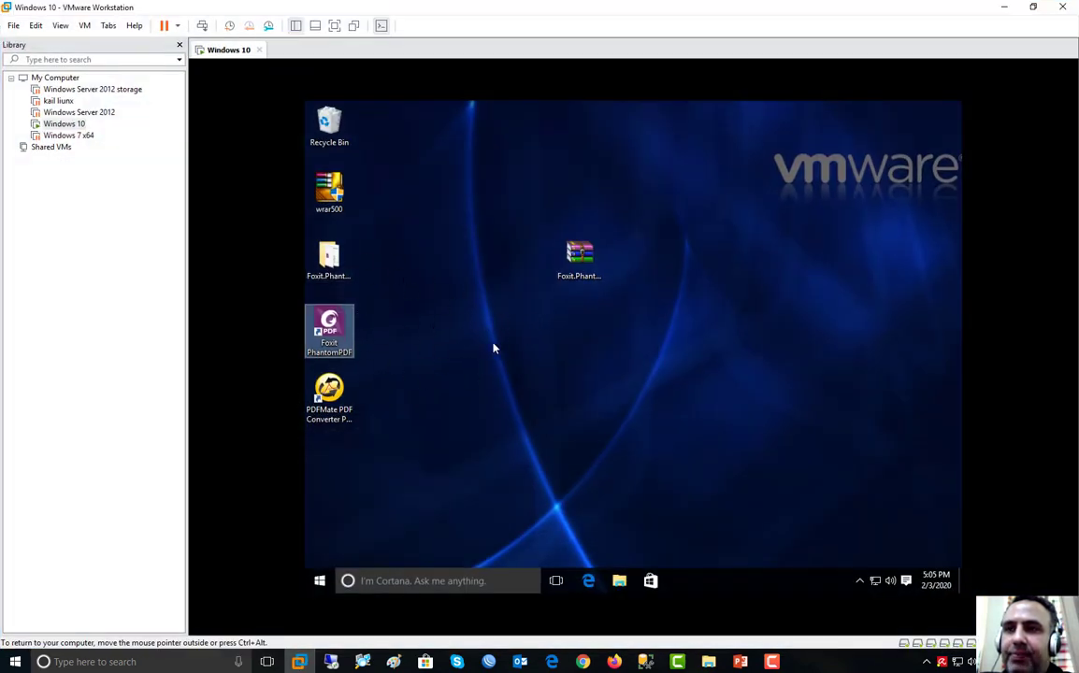
right_click(333, 330)
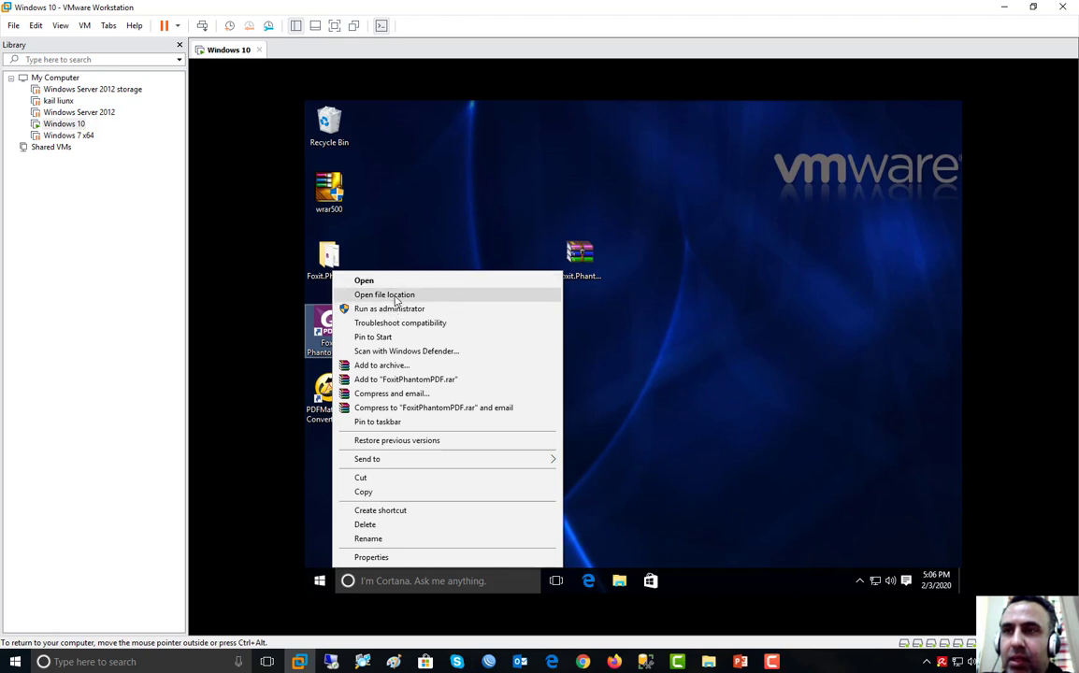
left_click(328, 258)
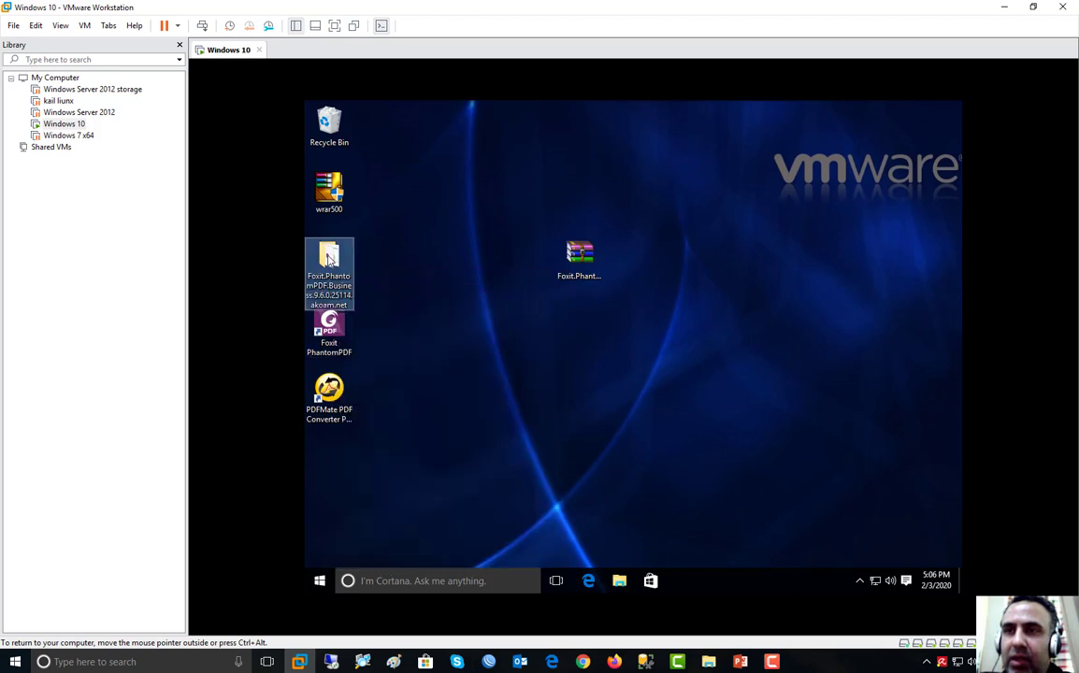
right_click(328, 259)
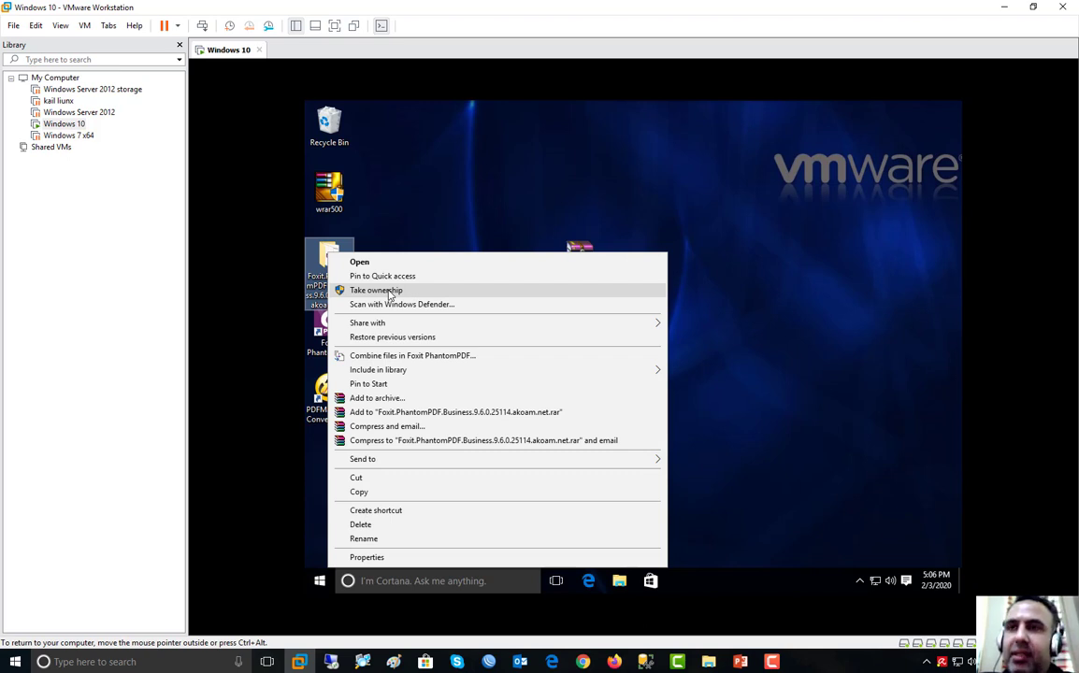
left_click(404, 220)
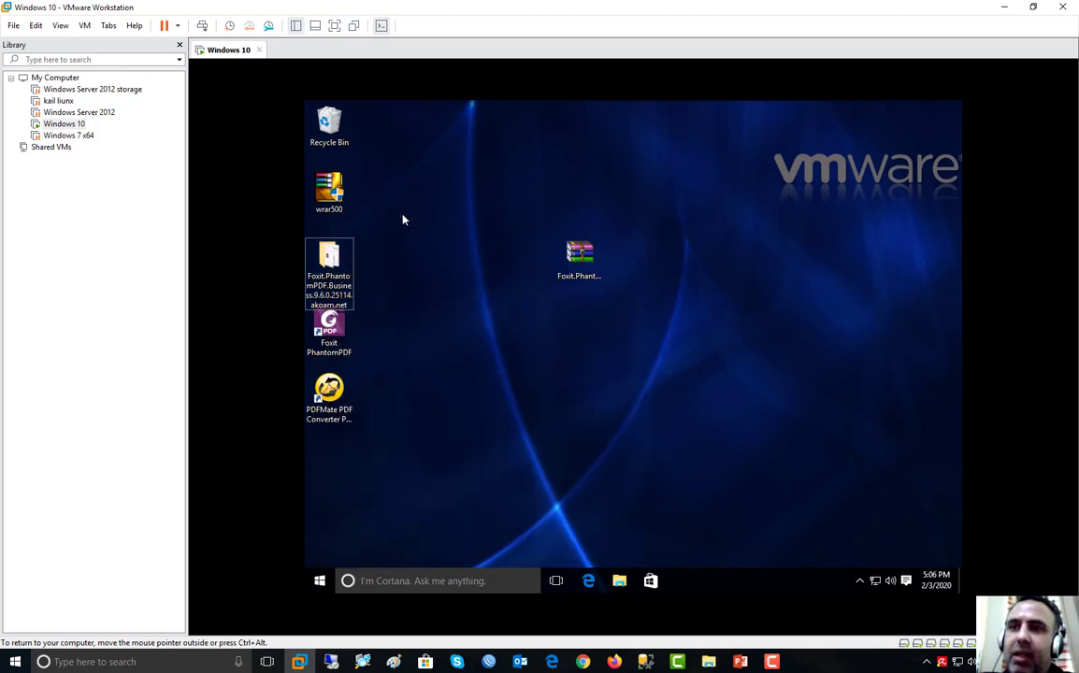
Move the Take-Ownership folder out of the Recycle Bin onto the virtual machine's desktop.
double_click(329, 131)
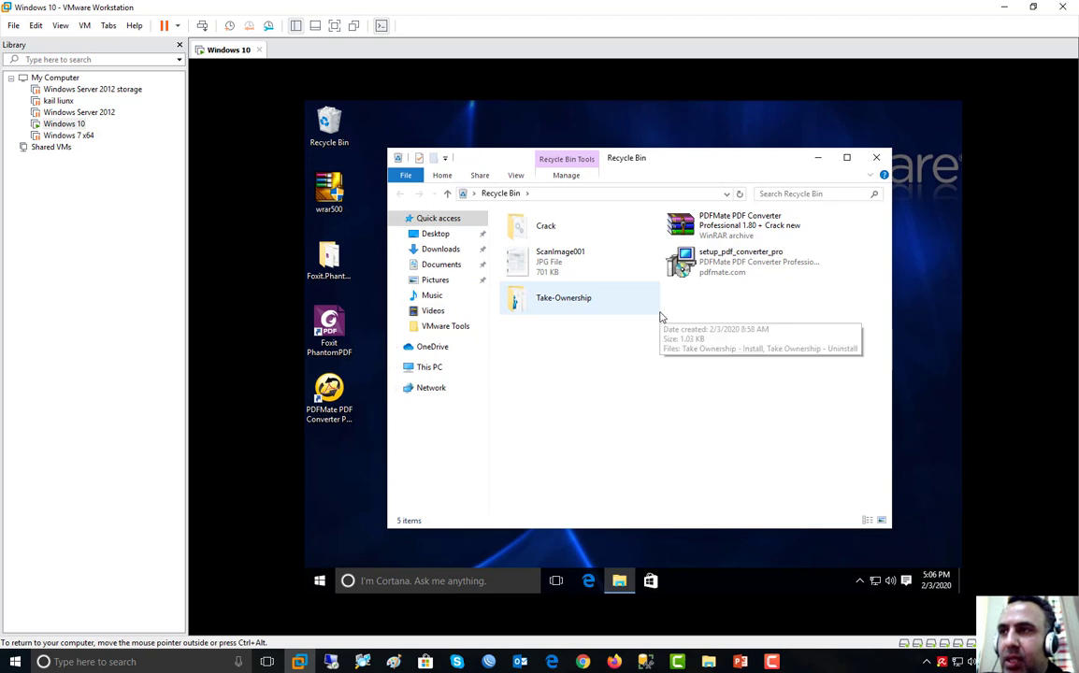
double_click(561, 301)
left_click(787, 283)
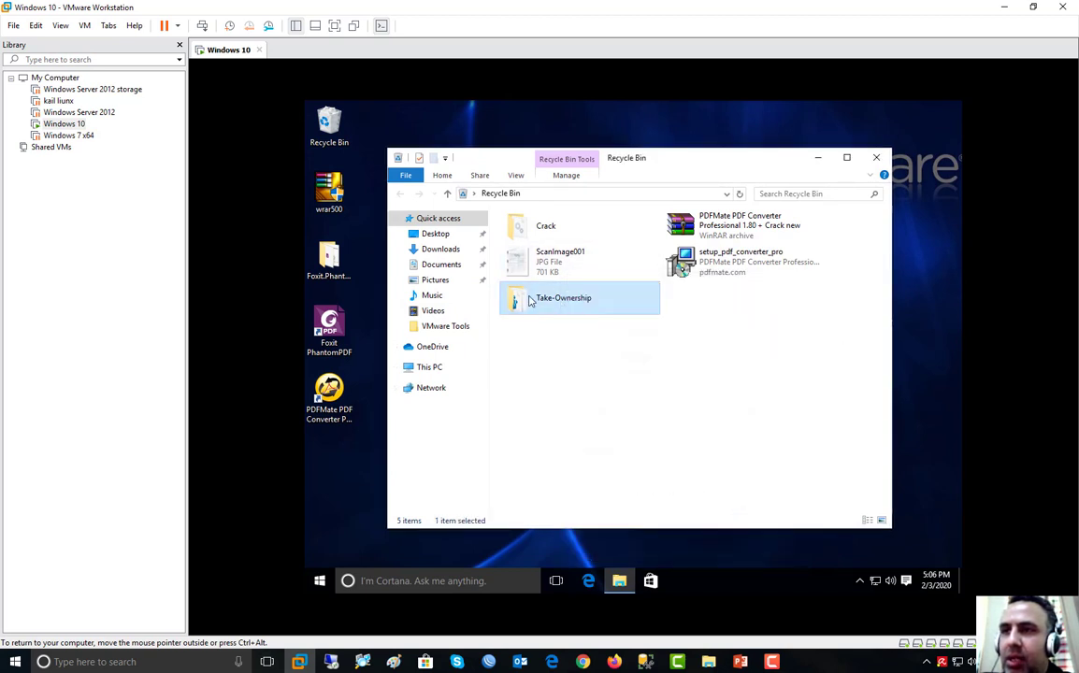
right_click(523, 292)
left_click(626, 303)
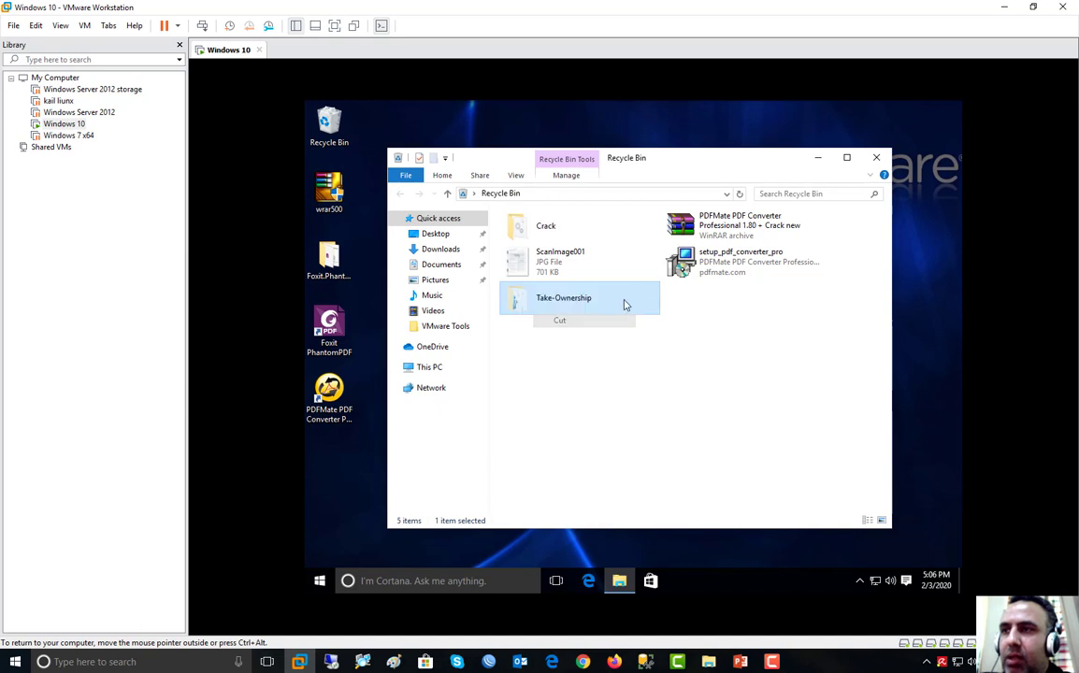
left_click(876, 157)
right_click(472, 199)
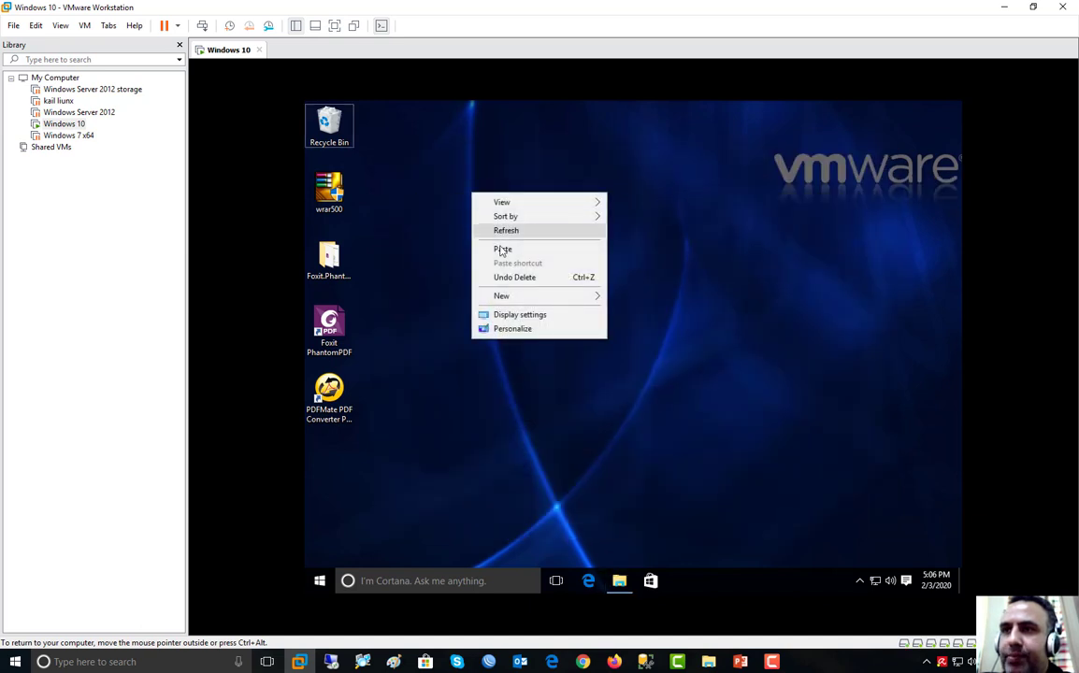
left_click(502, 249)
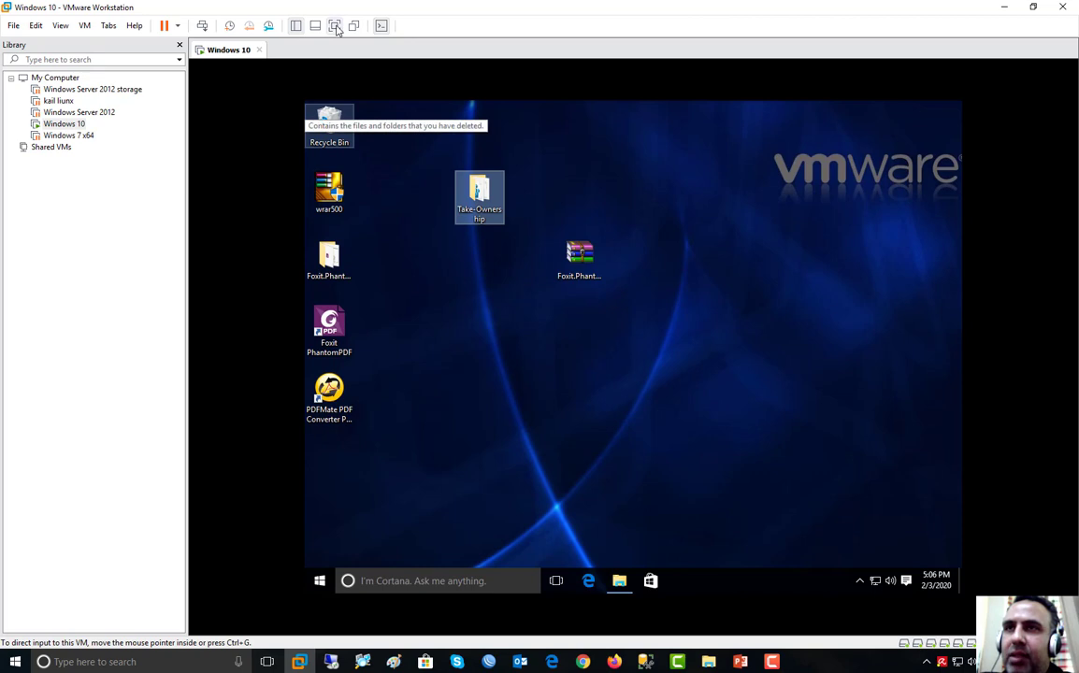
Show the virtual machine full screen and select Take Ownership - Install inside the Take-Ownership folder.
left_click(334, 26)
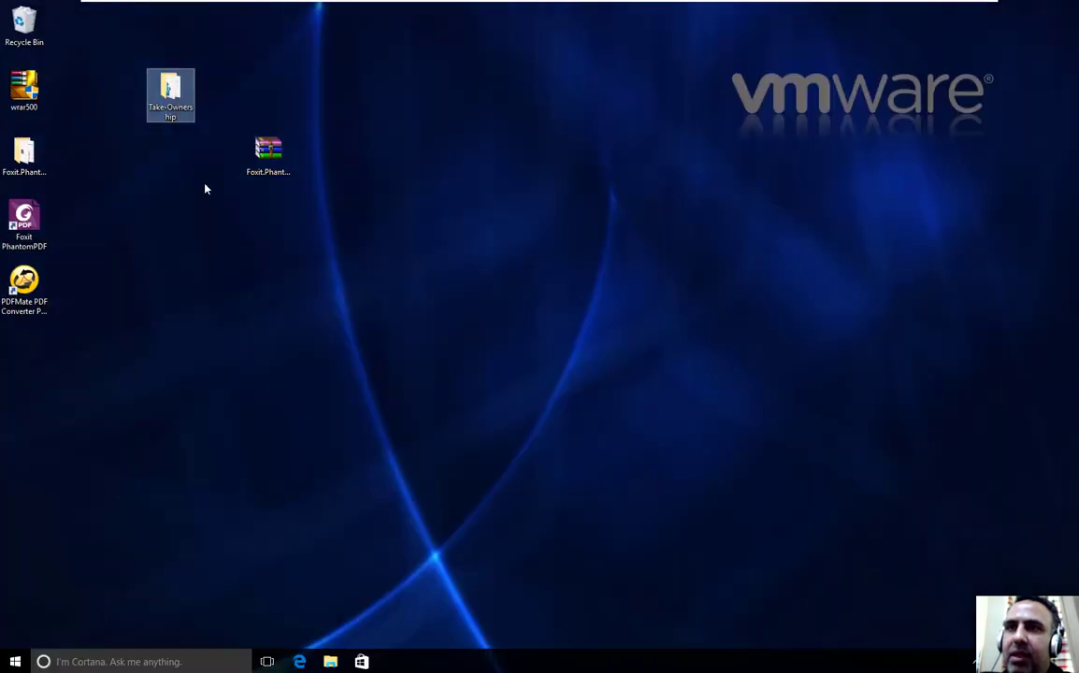
double_click(170, 89)
left_click(356, 211)
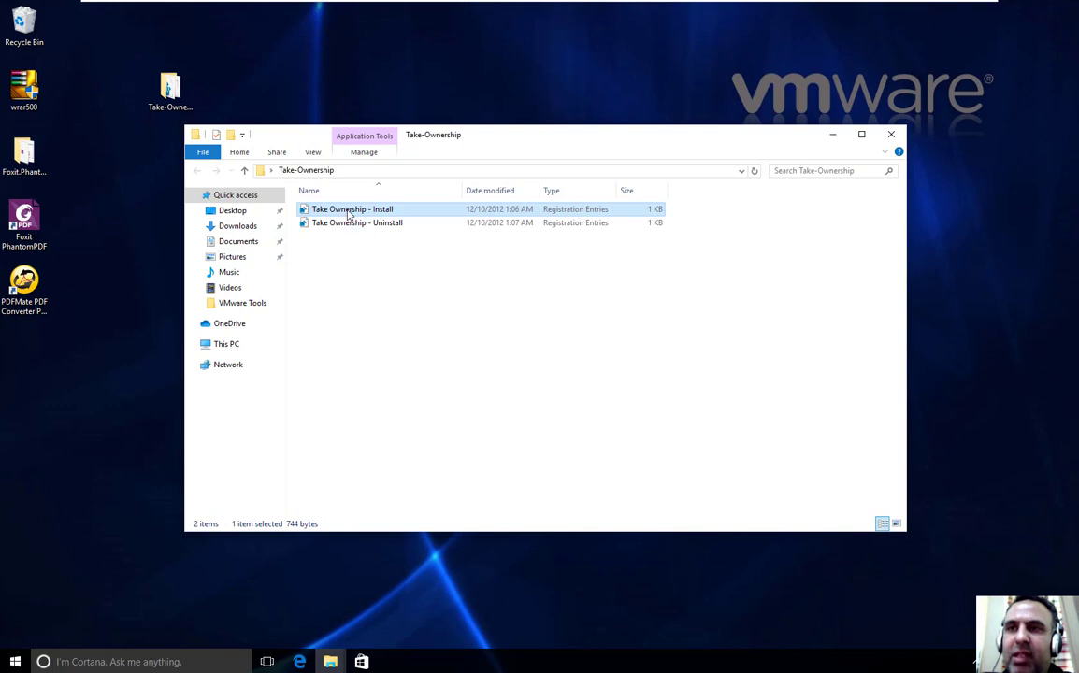
Launch the Take Ownership Install and Uninstall registry files, declining to add either one, and minimize the folder window.
double_click(356, 212)
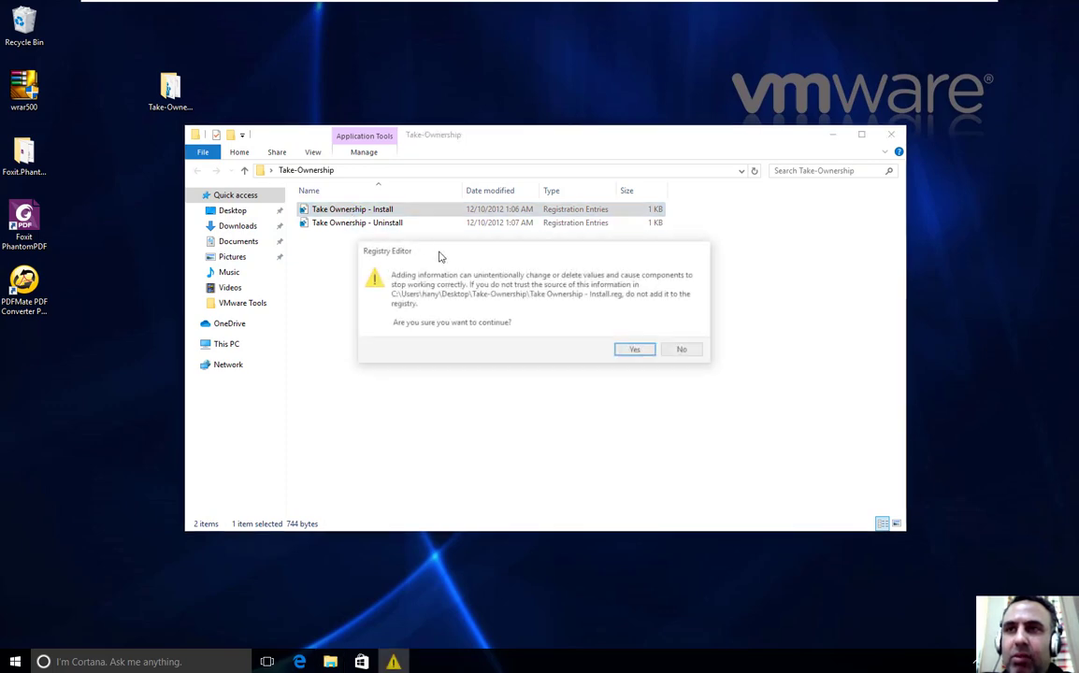
left_click(693, 353)
double_click(337, 225)
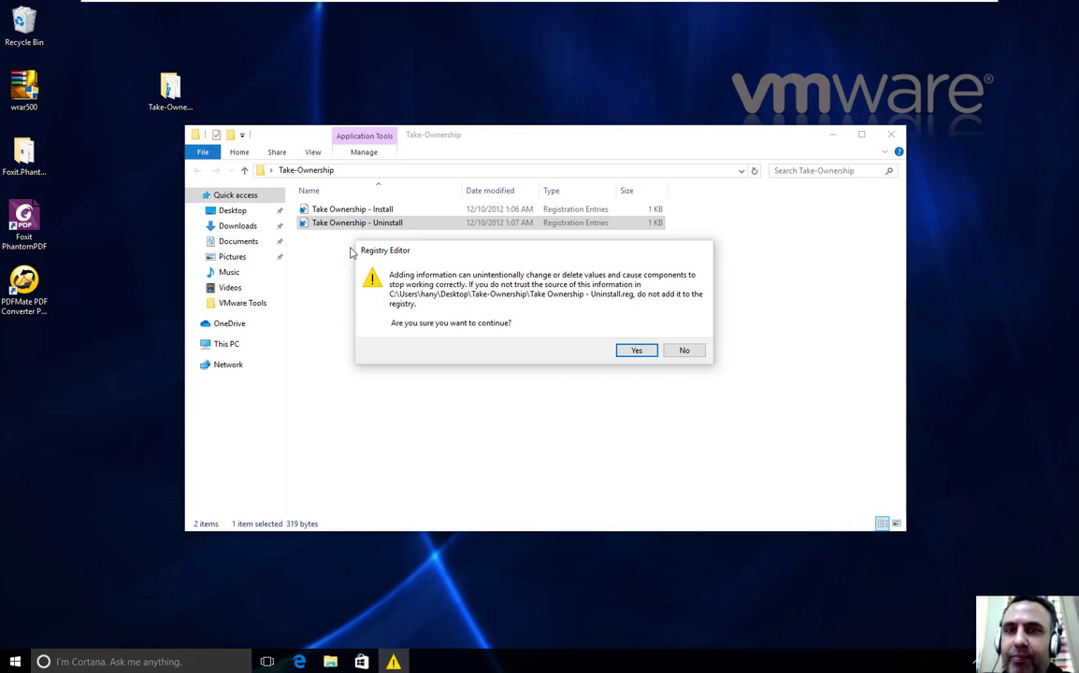
left_click(687, 353)
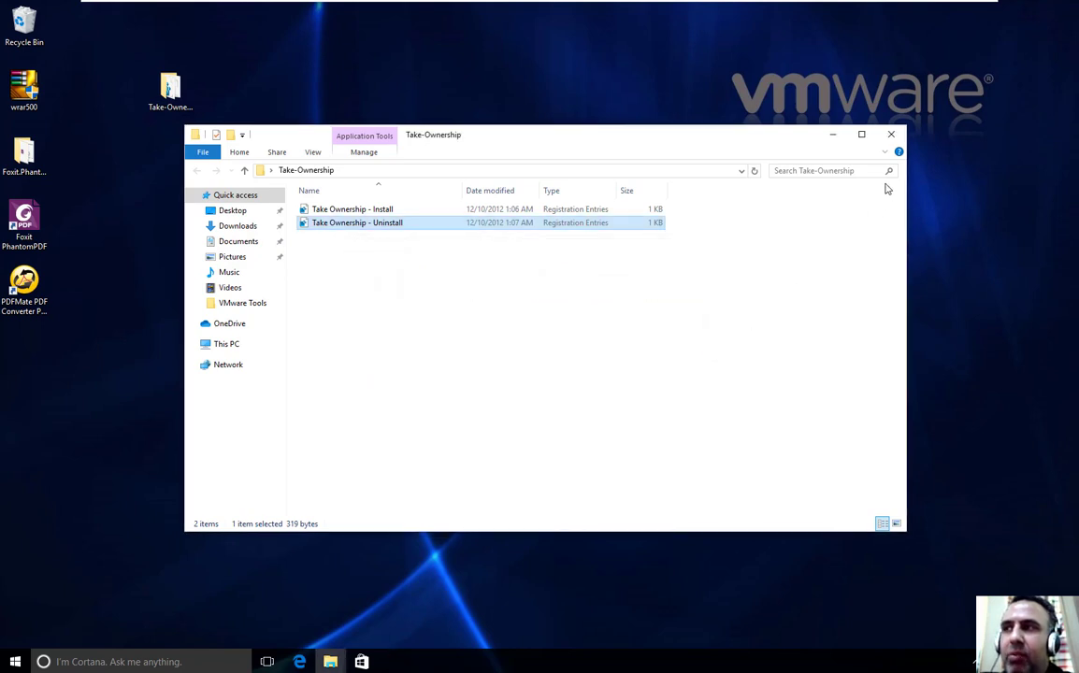
left_click(833, 133)
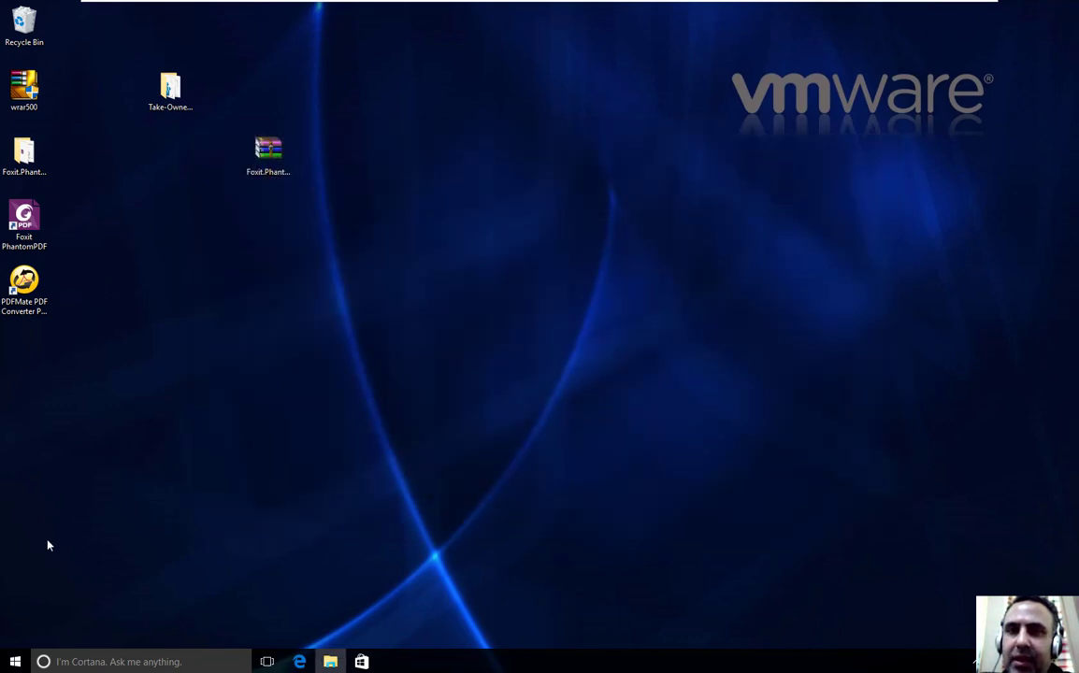
Open Local Disk (C:) from This PC in a maximized File Explorer window.
key("super")
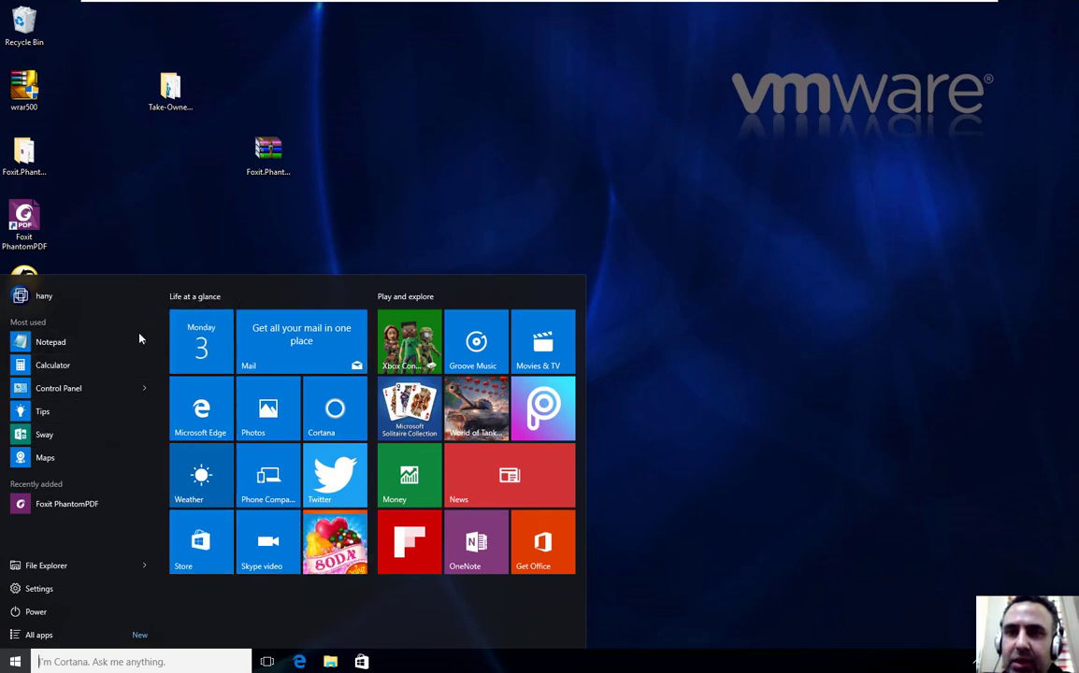
left_click(332, 665)
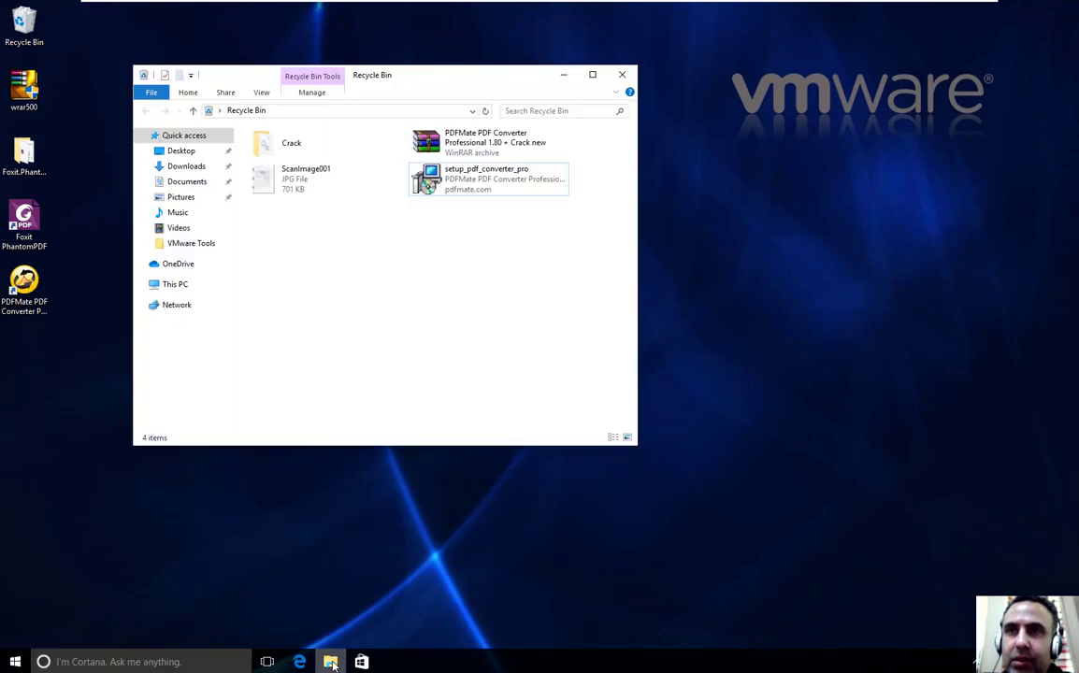
double_click(414, 84)
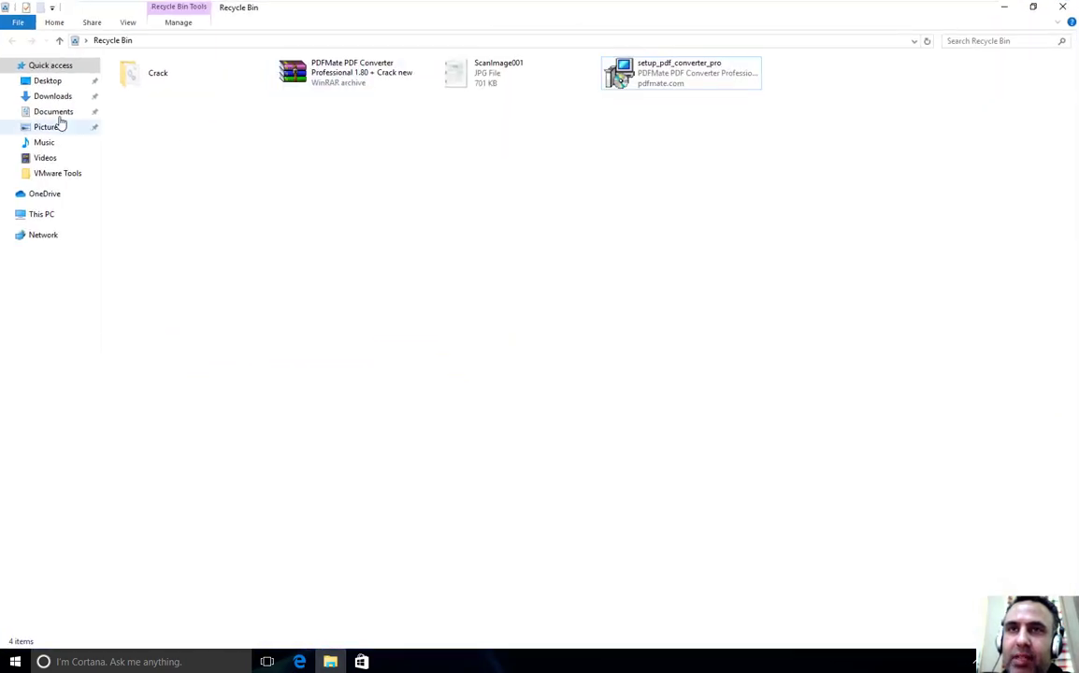
left_click(42, 215)
double_click(198, 190)
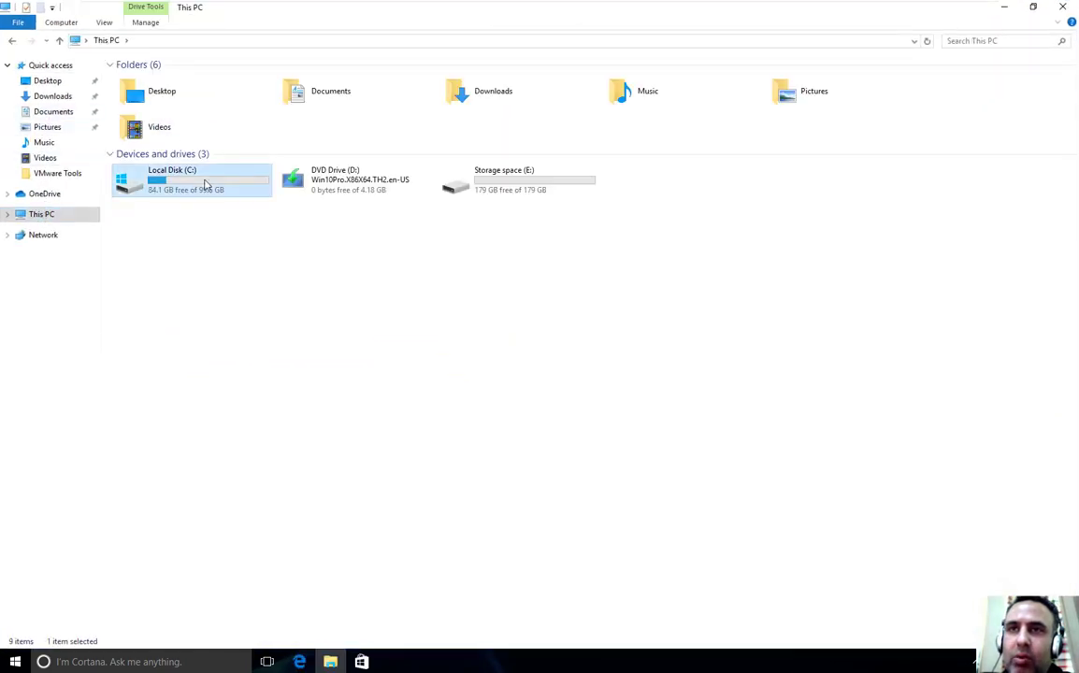
Look inside the Program Files (x86) folder and return to Local Disk (C:).
left_click(159, 109)
double_click(159, 109)
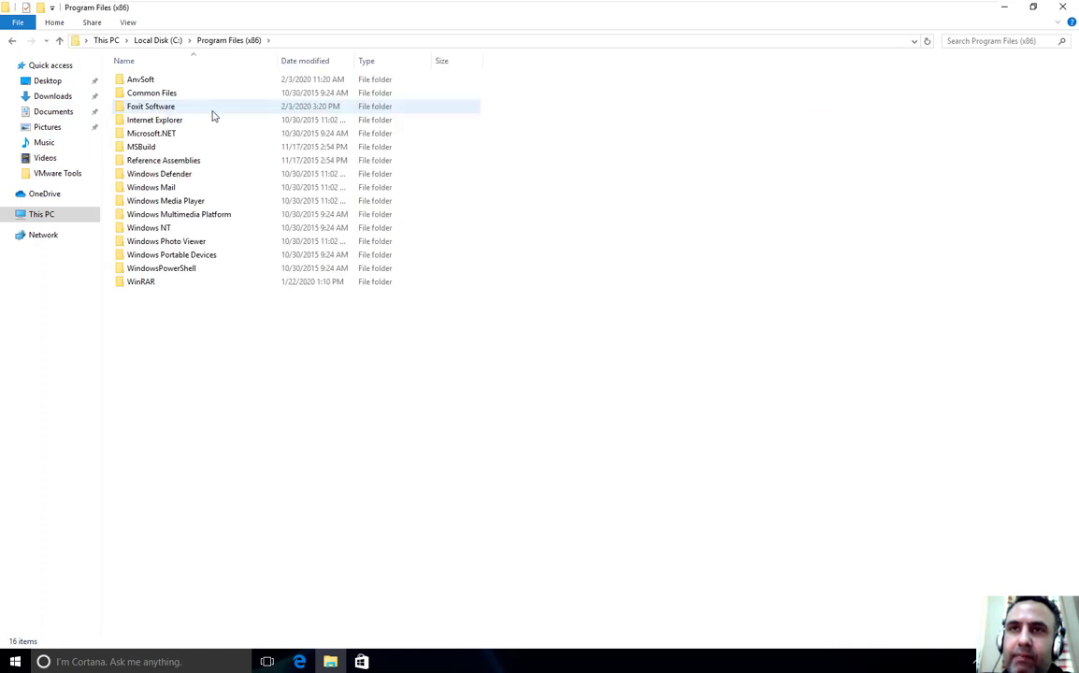
left_click(166, 43)
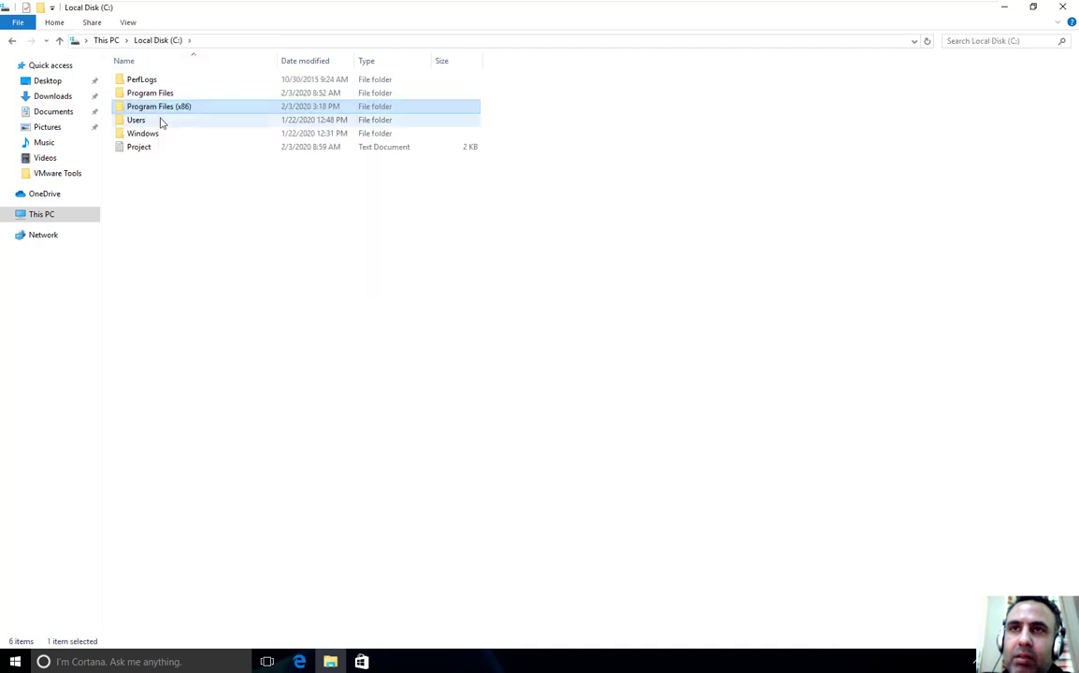
Open the VMware Tools folder under Program Files, VMware.
double_click(149, 95)
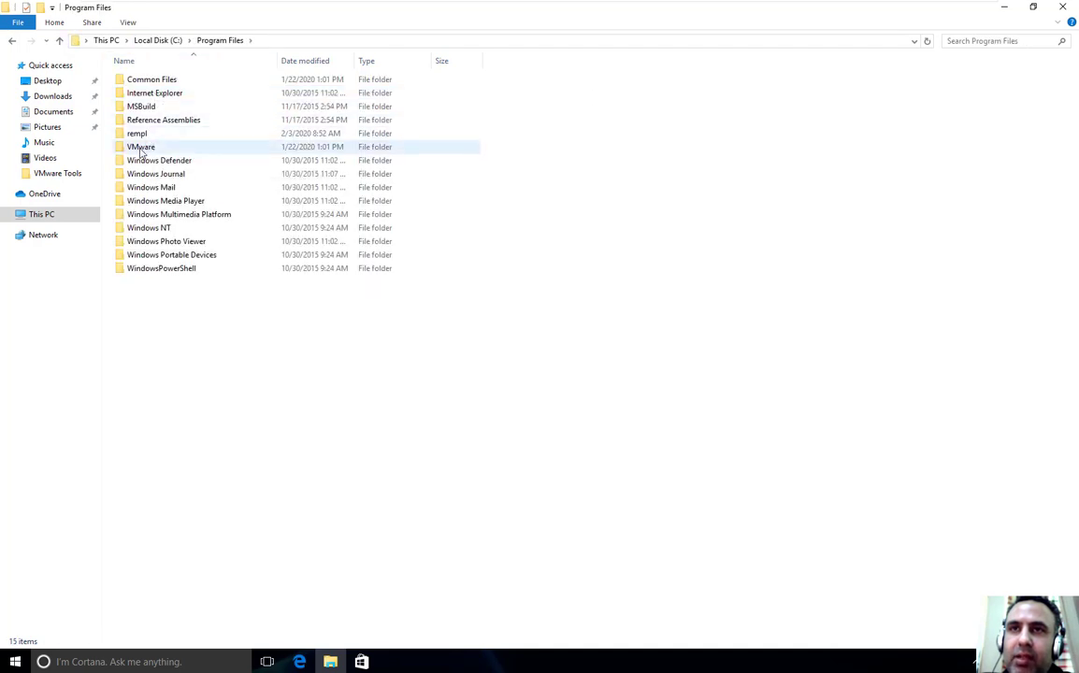
double_click(140, 146)
left_click(147, 83)
double_click(147, 81)
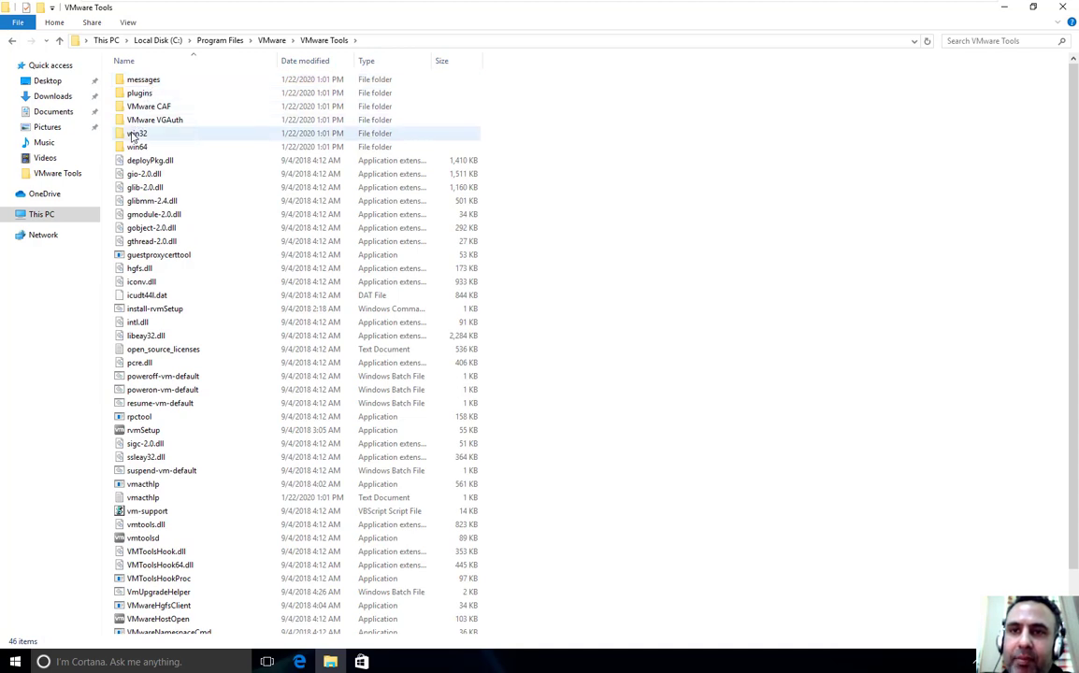
Open the vmacthlp text document and add a new line reading 123 at the end.
scroll(132, 137, "down", 2)
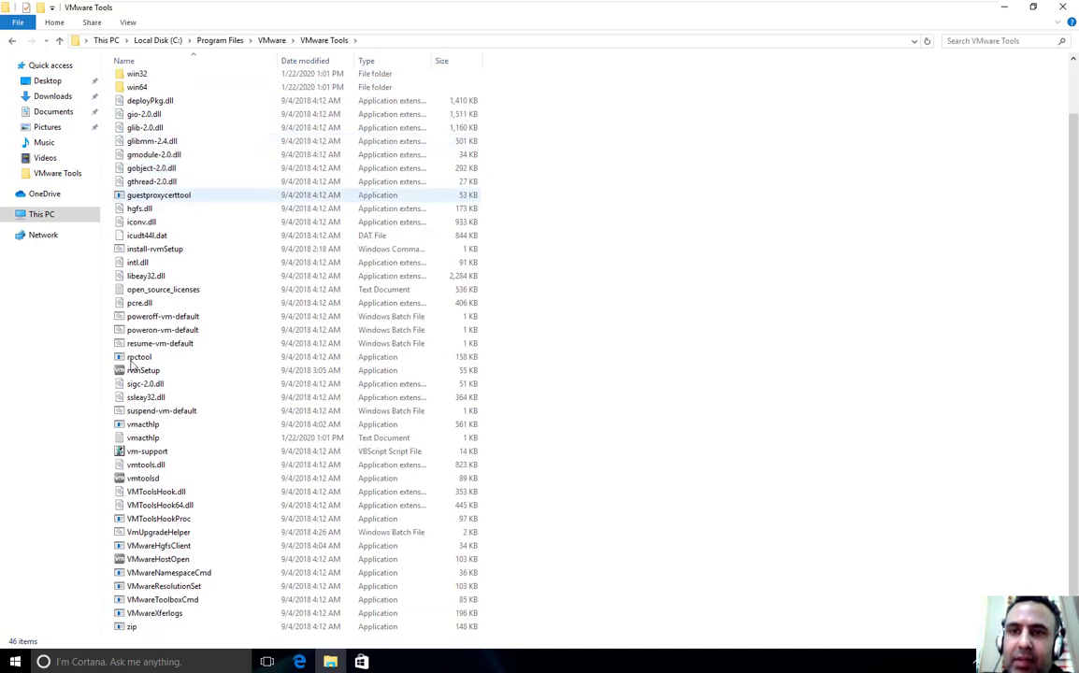
double_click(145, 440)
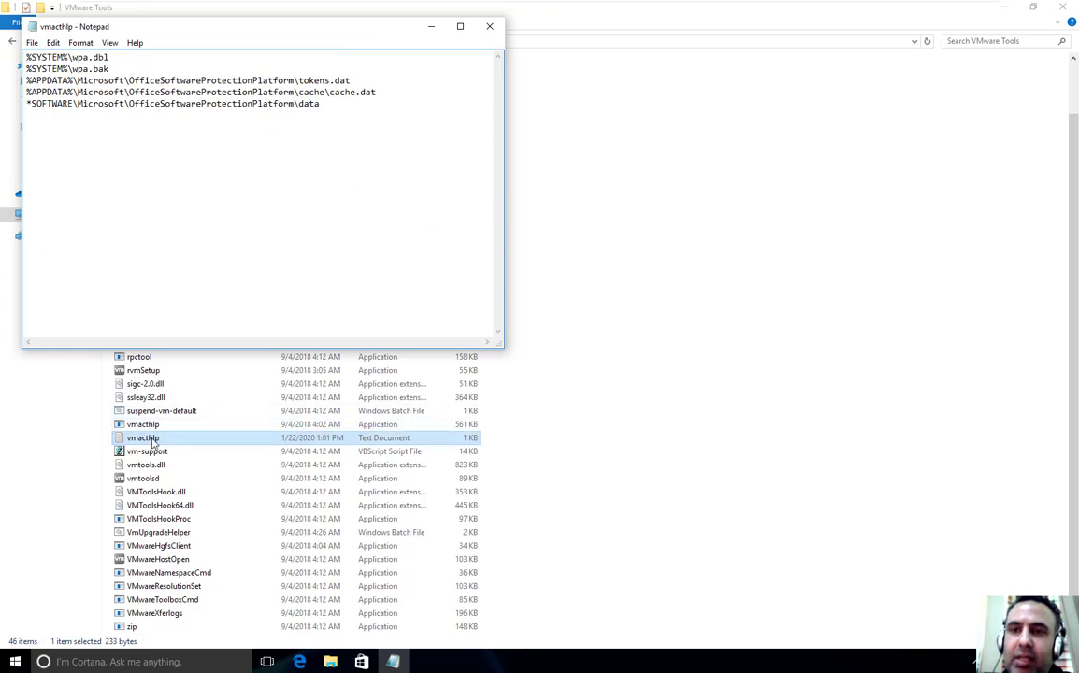
left_click(329, 103)
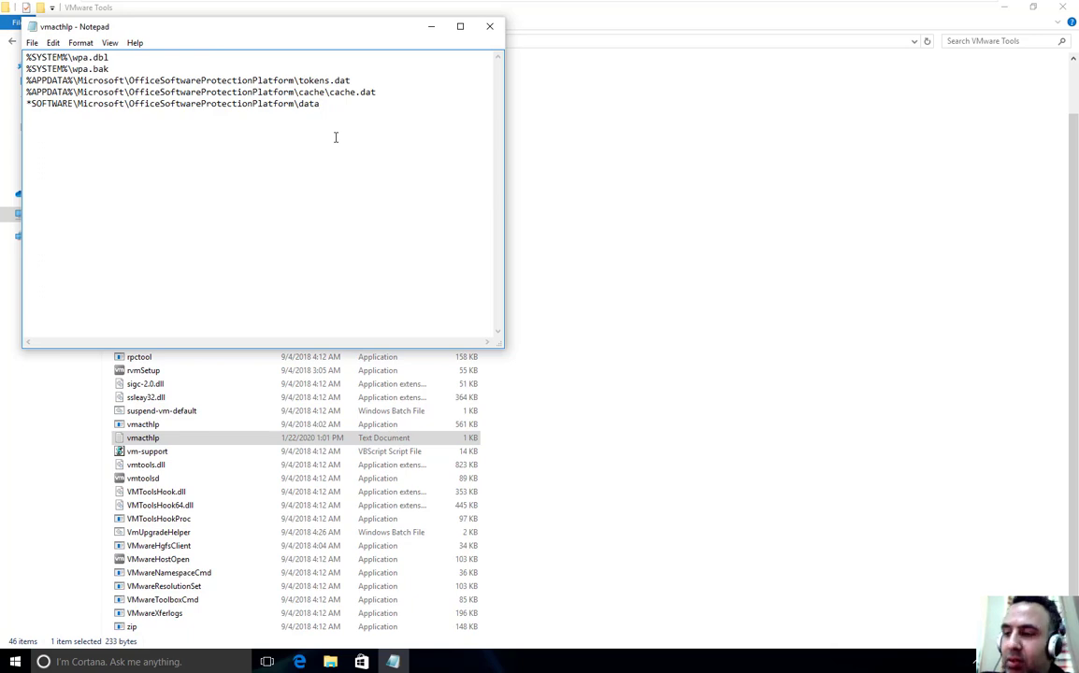
key("Return")
type("123")
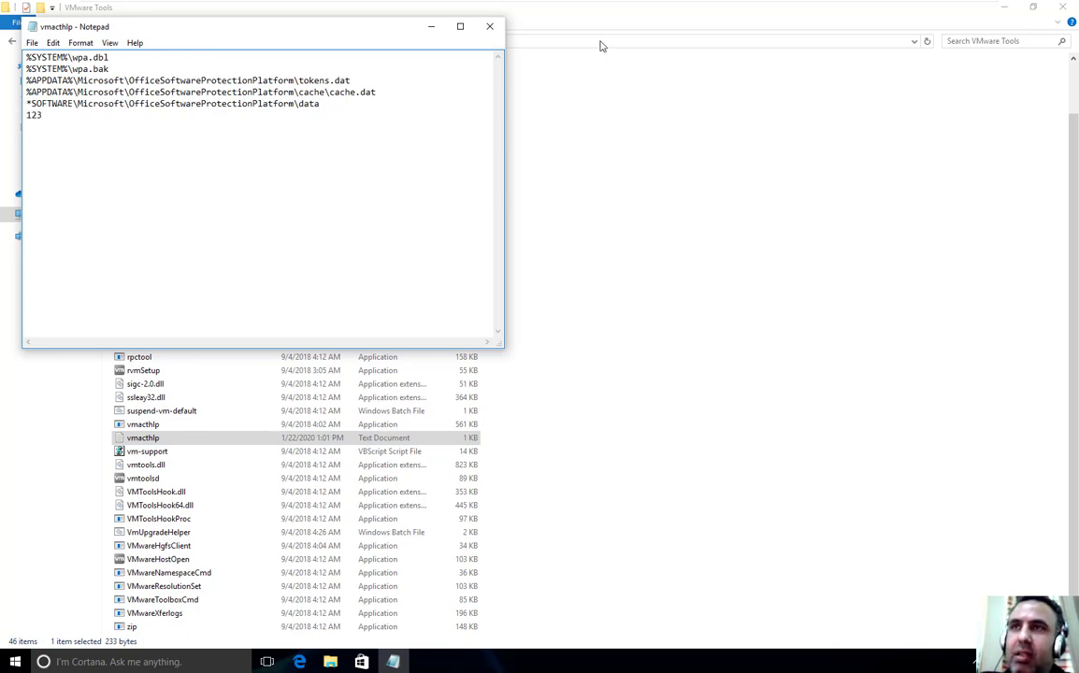
Try to close the vmacthlp text document with its changes saved, then return to the VMware Tools folder window.
left_click(489, 26)
left_click(503, 338)
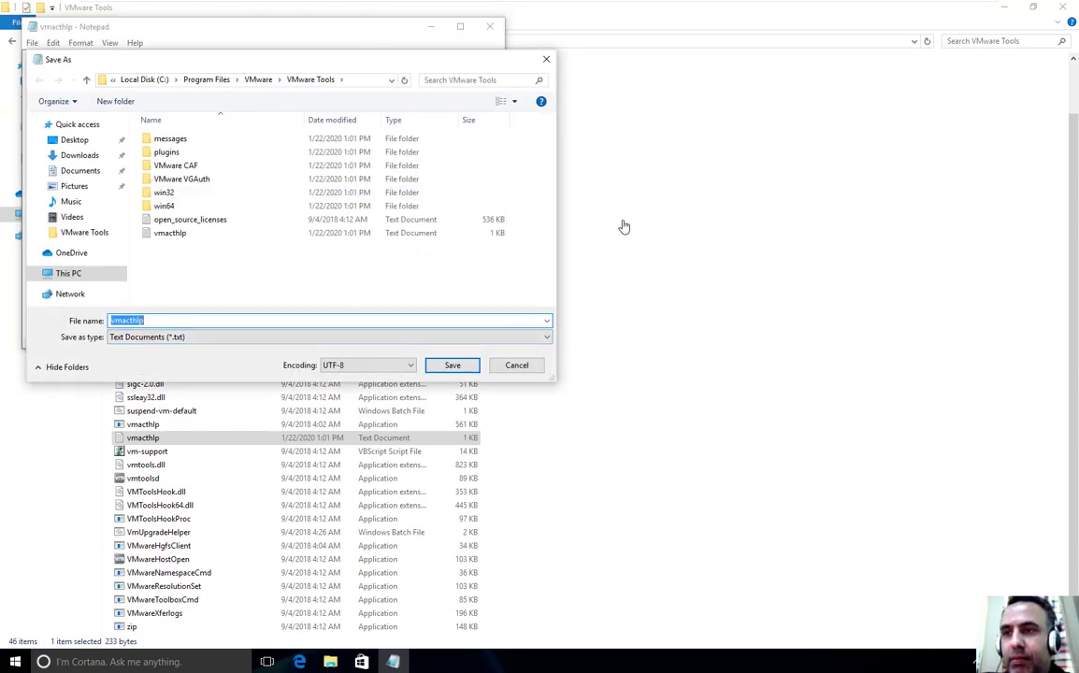
left_click(571, 10)
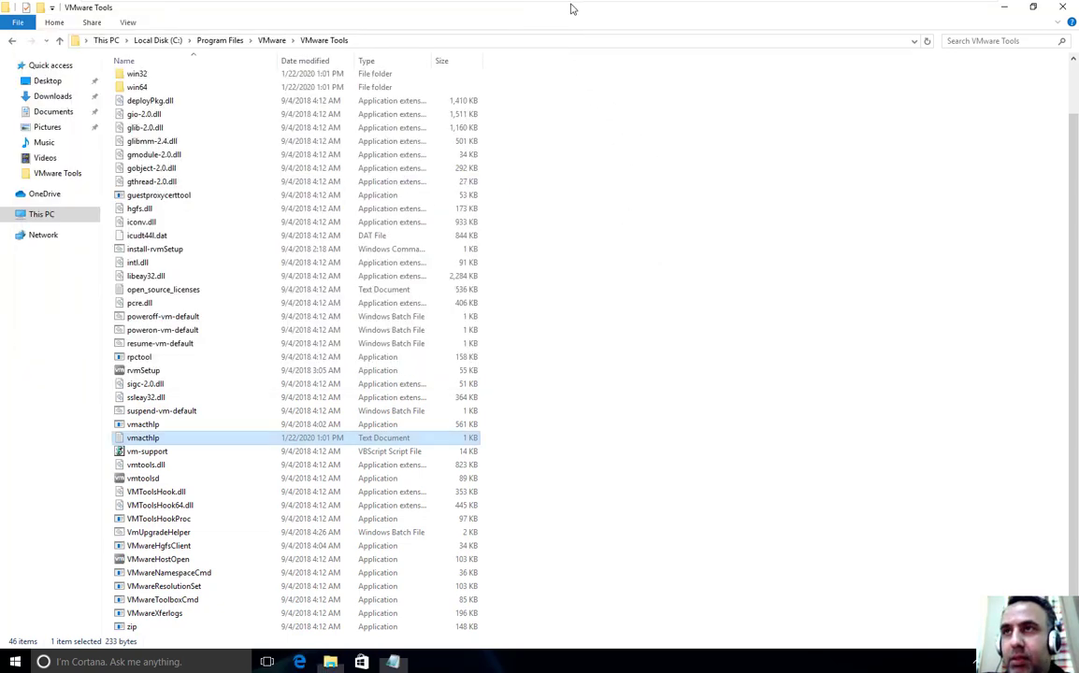
Deselect the vmacthlp file and take the virtual machine out of full-screen mode.
left_click(566, 232)
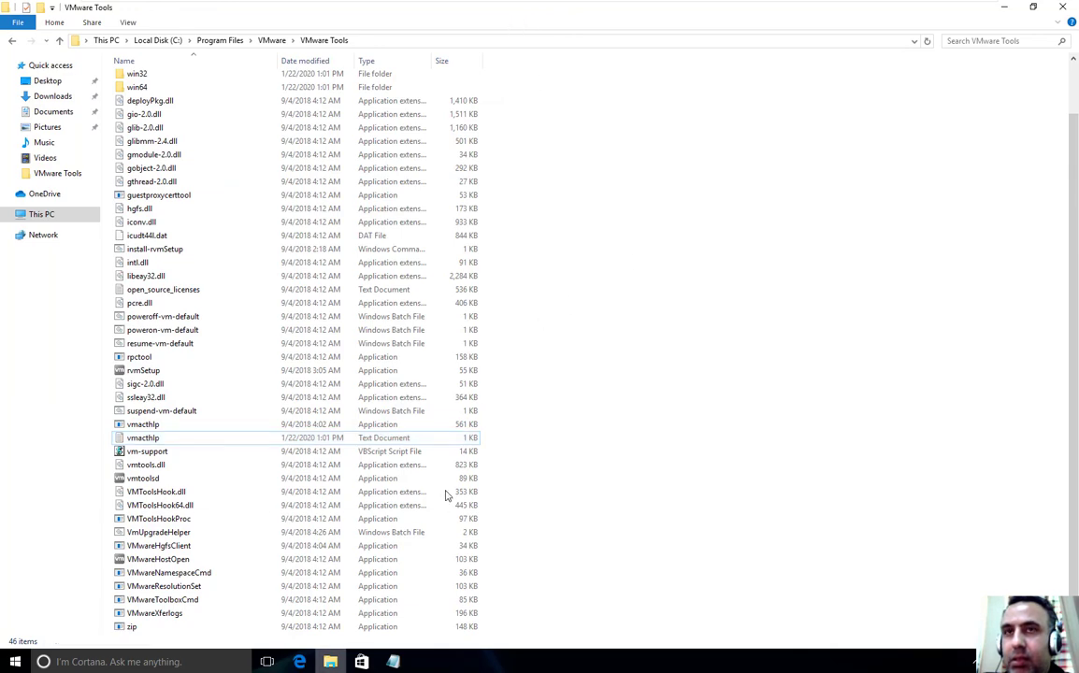
mouse_move(513, 3)
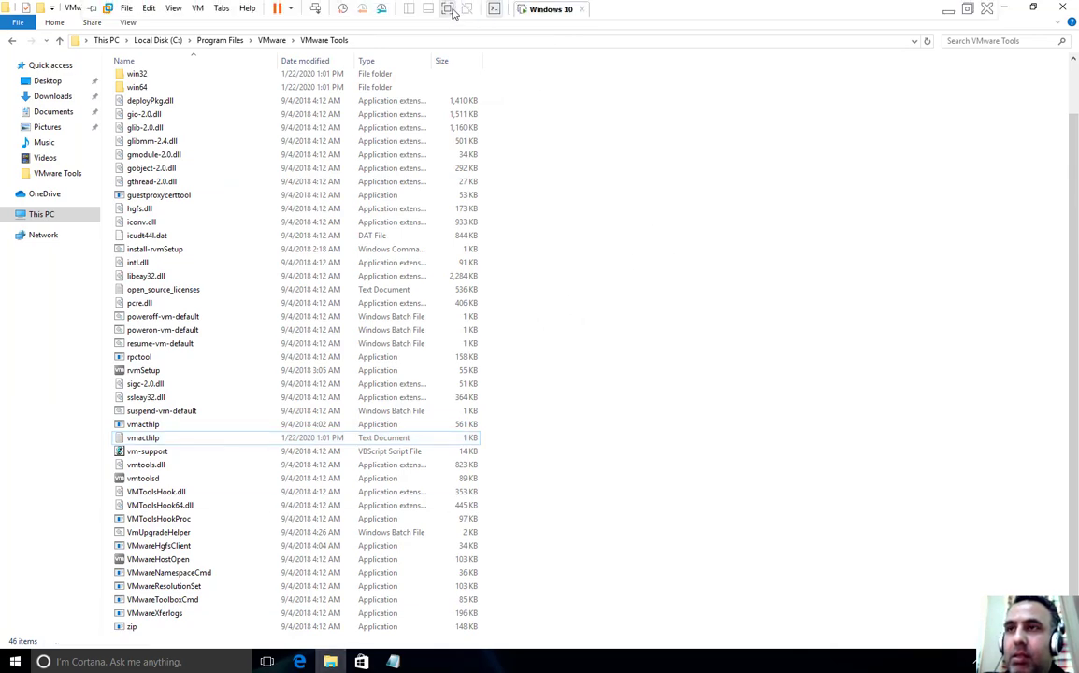
left_click(413, 11)
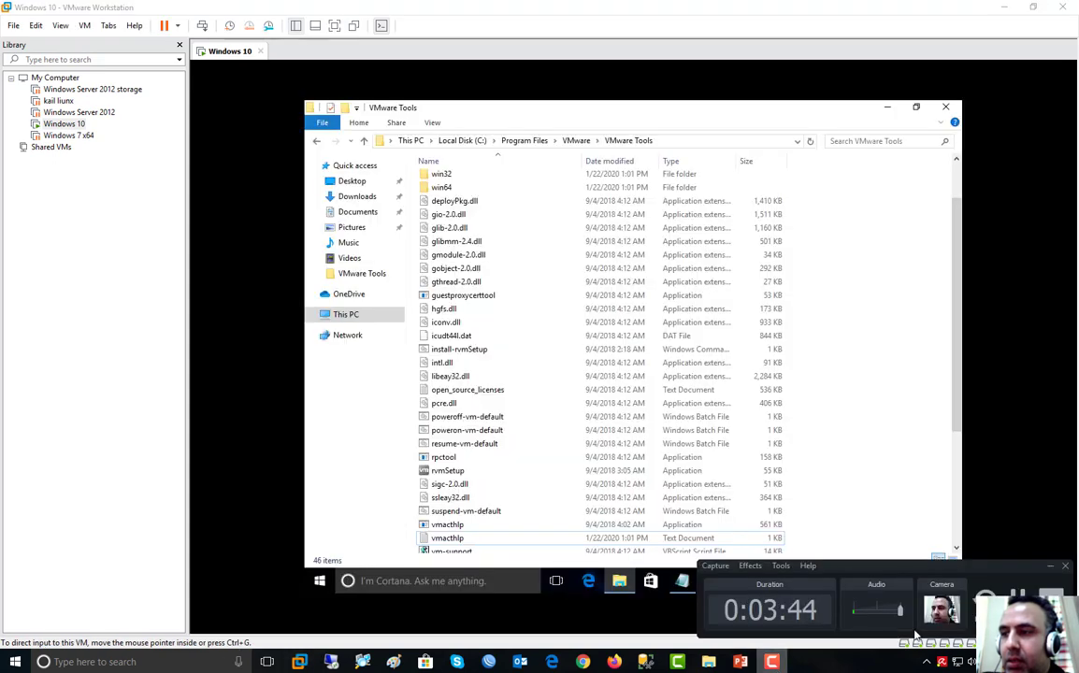
Return the virtual machine to full-screen mode, then review the vmacthlp text document's contents and close it.
left_click(334, 25)
mouse_move(230, 7)
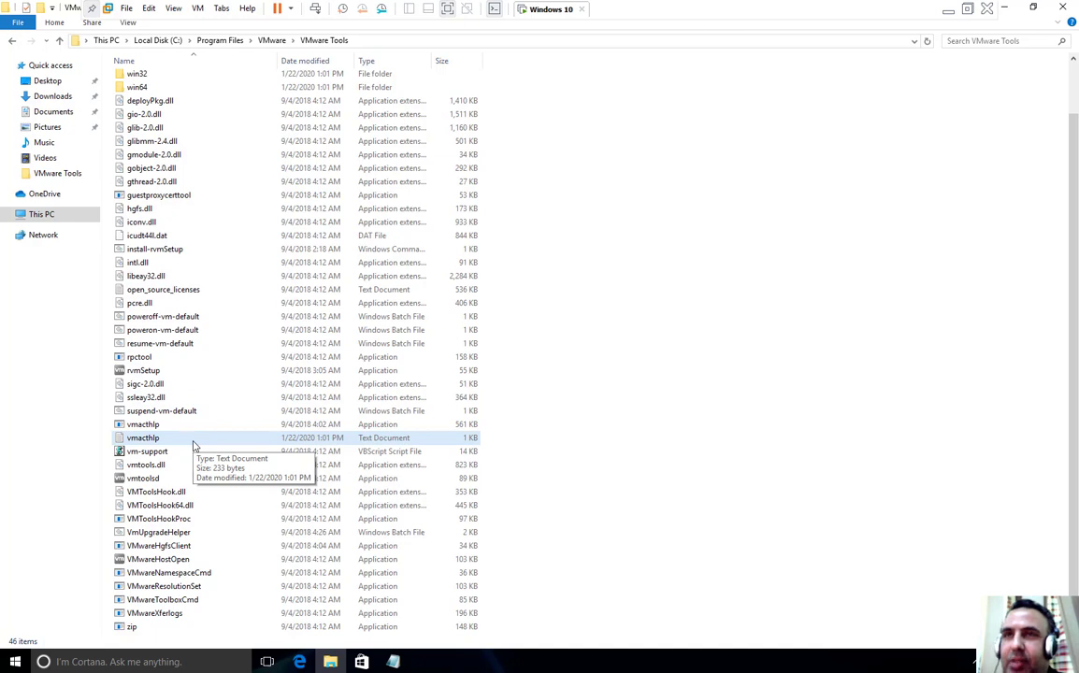
double_click(144, 440)
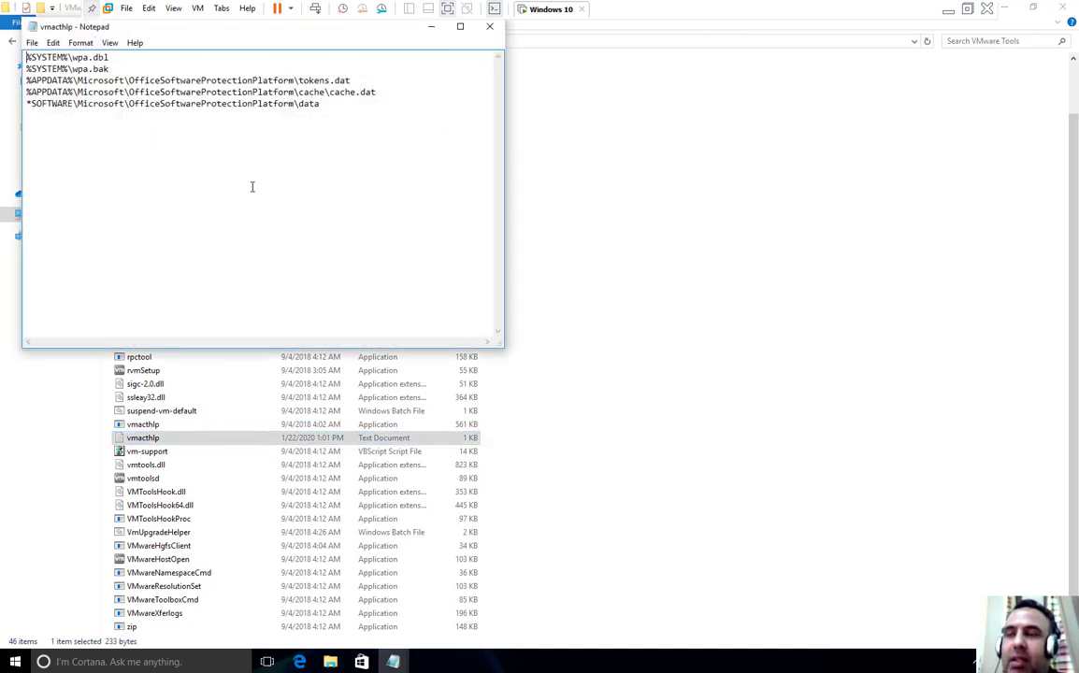
left_click(489, 26)
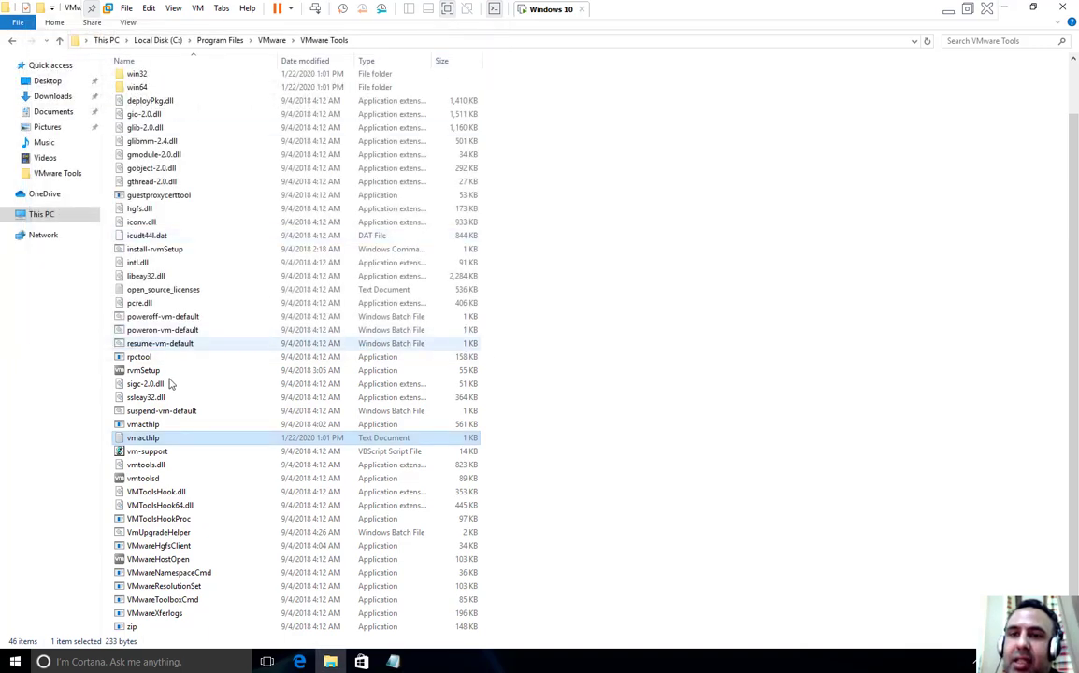
Take ownership of the vmacthlp text document in the VMware Tools folder.
right_click(140, 443)
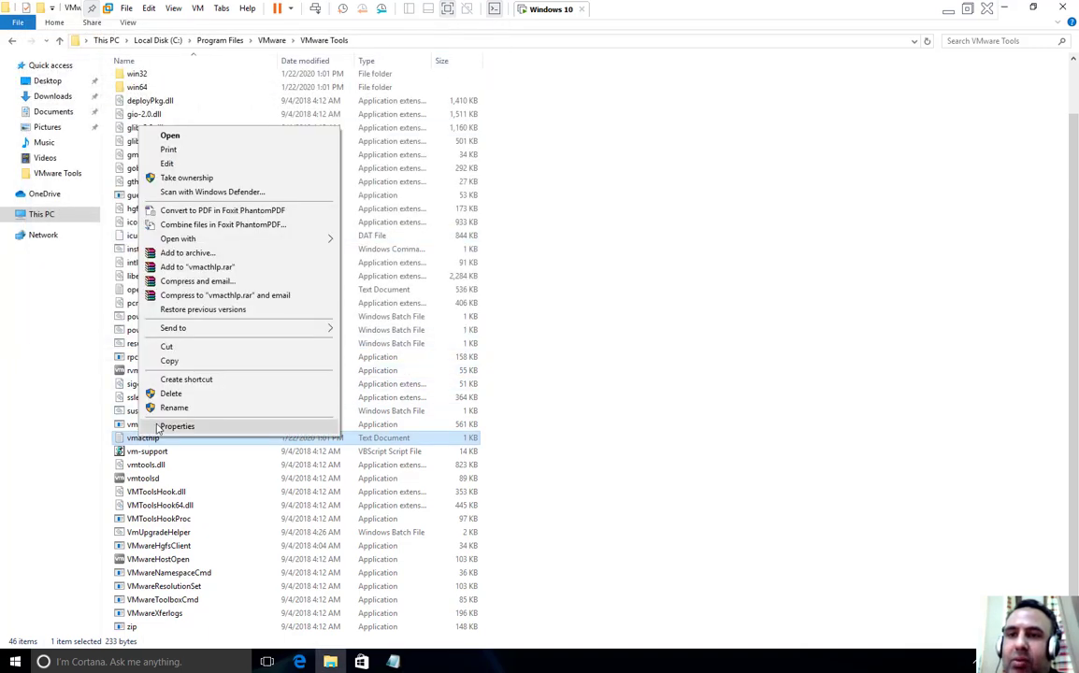
left_click(198, 178)
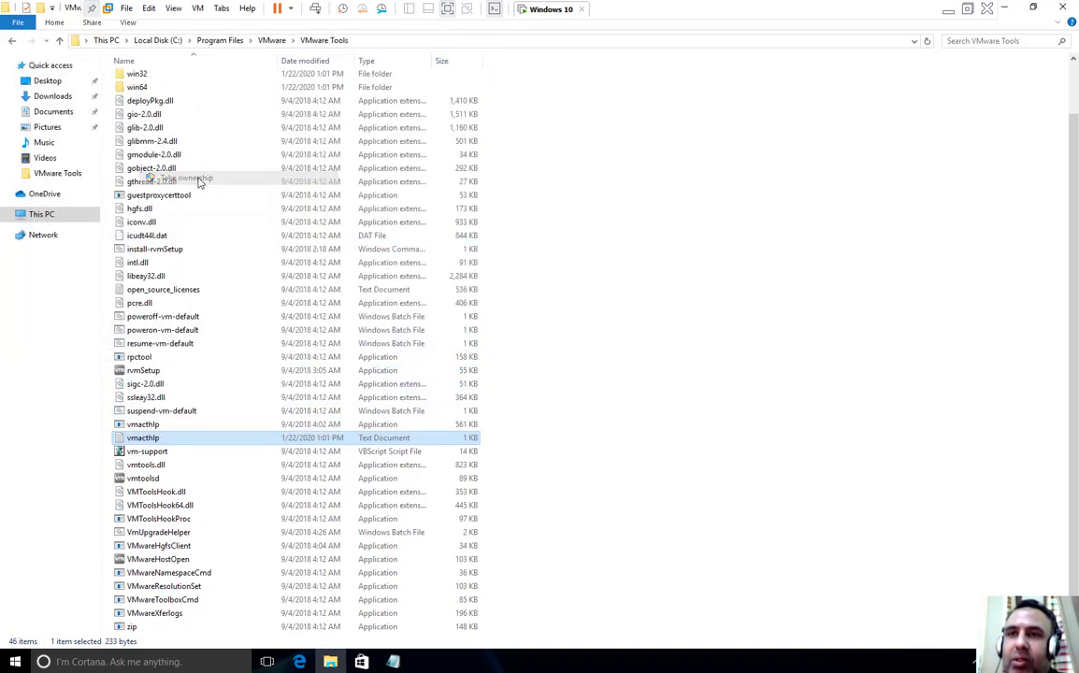
Add a line reading 123 to the vmacthlp text document, try to save it, and close it without saving.
double_click(145, 438)
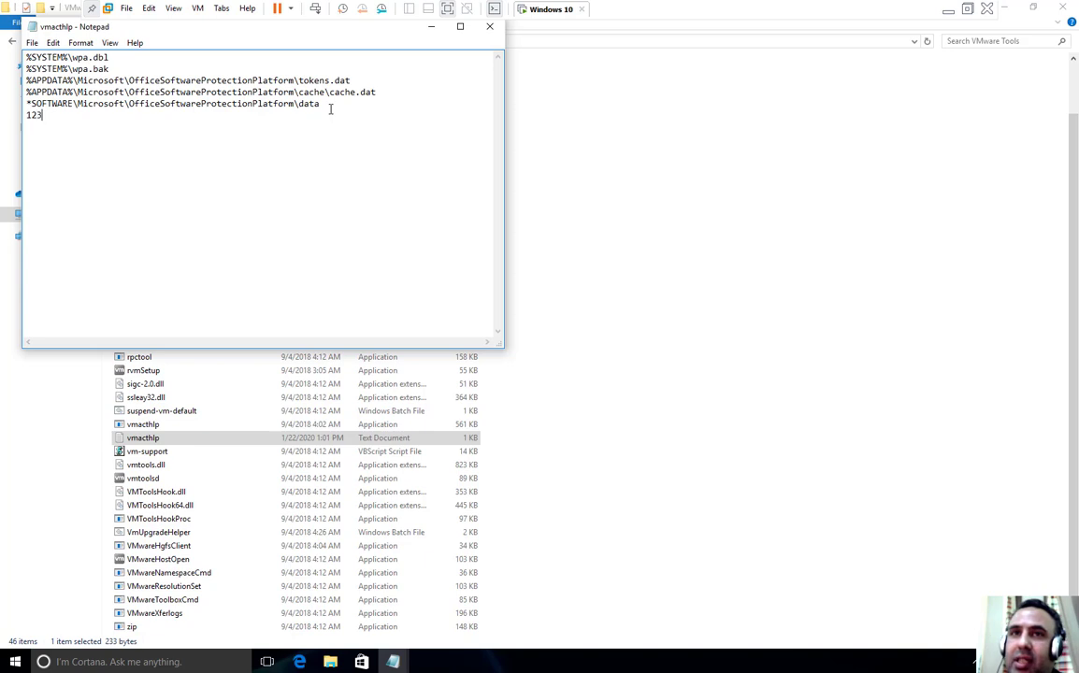
left_click(32, 42)
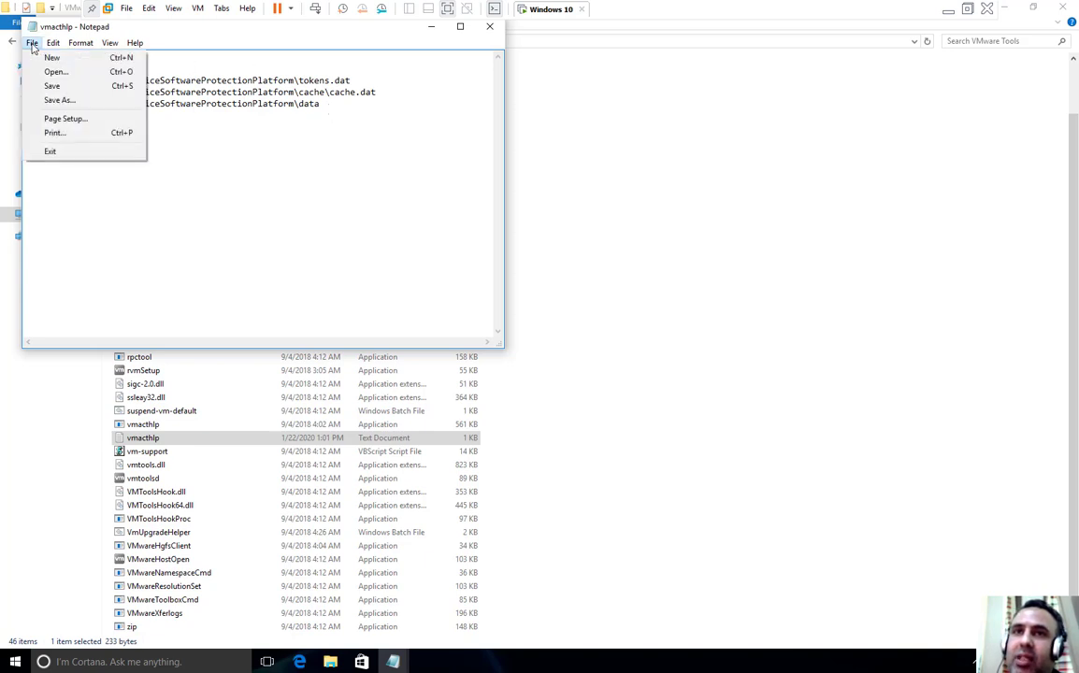
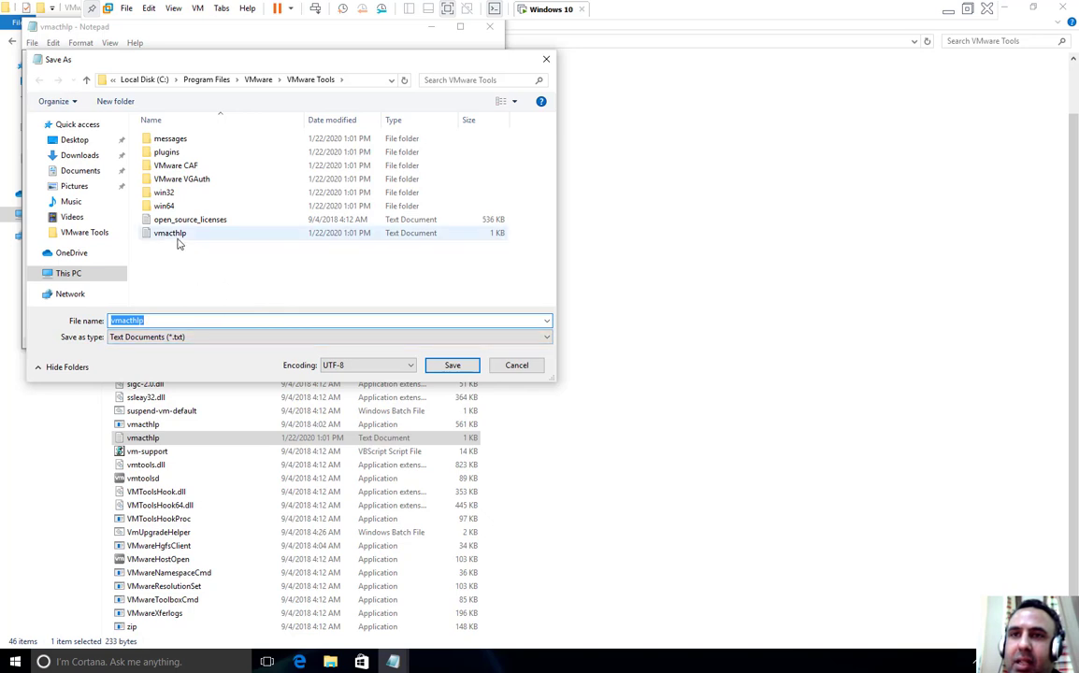
left_click(517, 365)
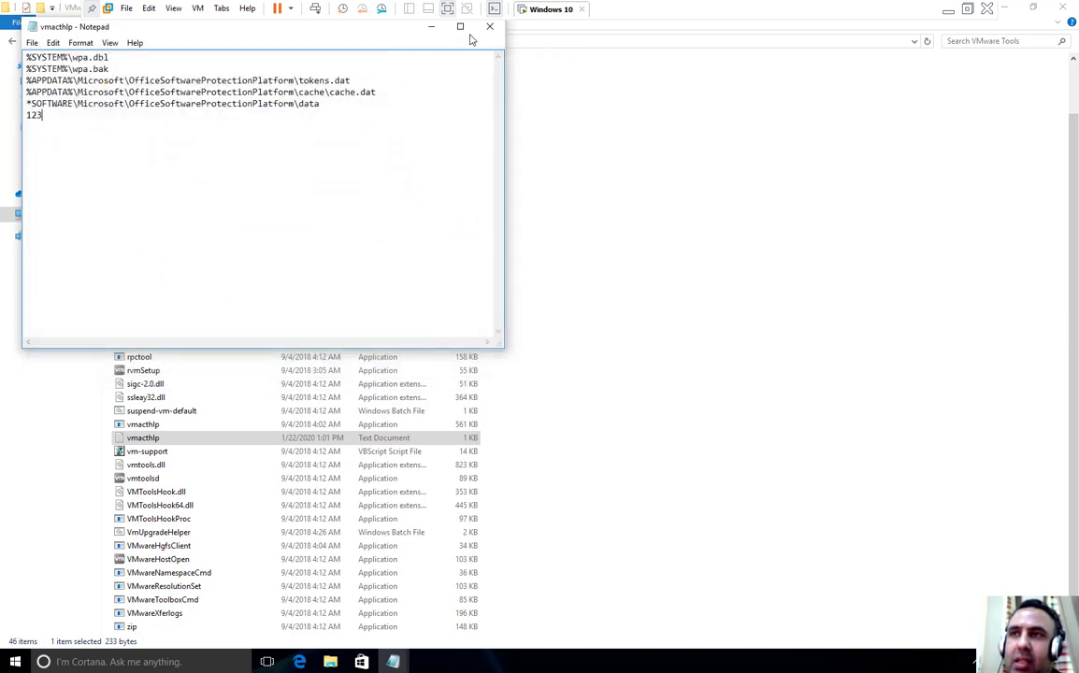
left_click(489, 26)
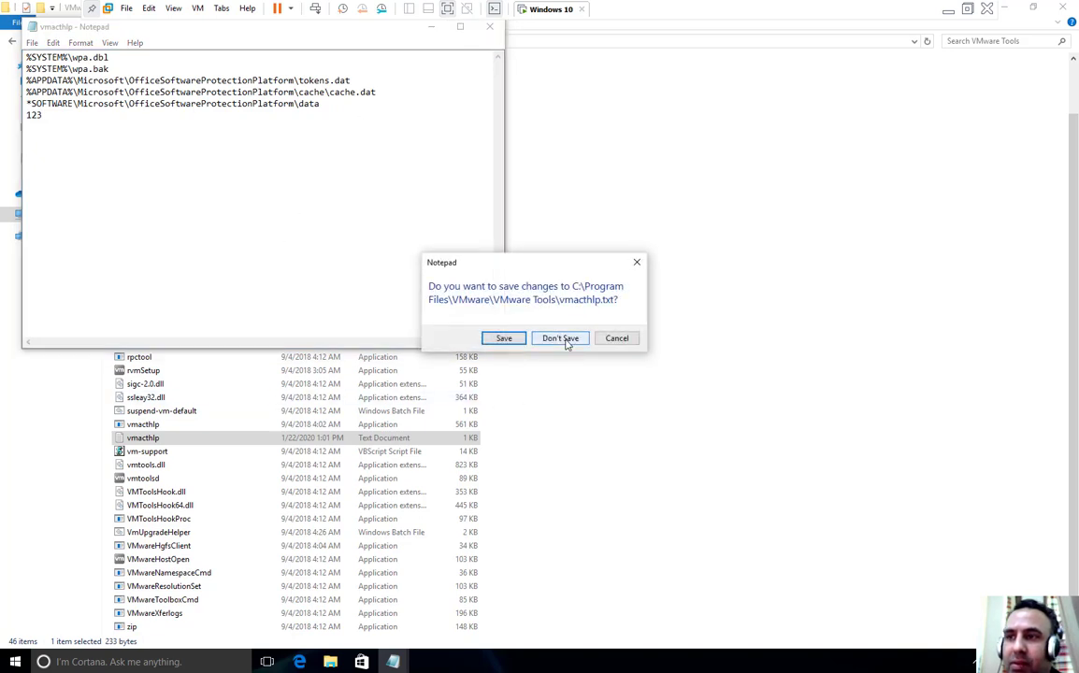
left_click(560, 339)
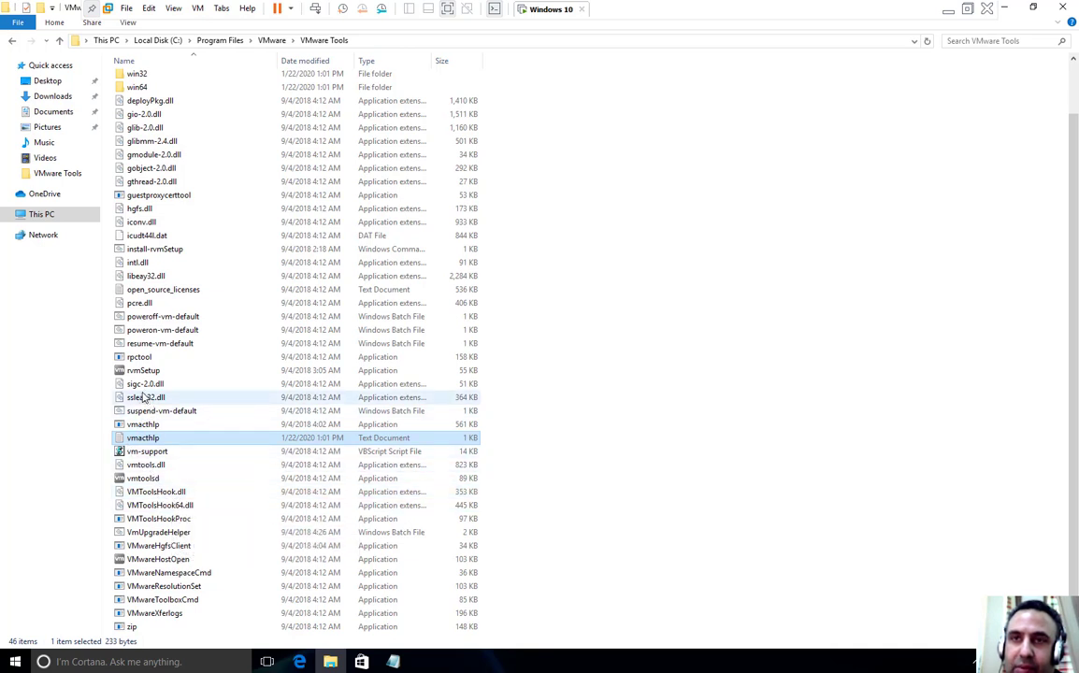
Open the open_source_licenses text document and add 5555 on a new line at its very end.
scroll(143, 400, "up", 2)
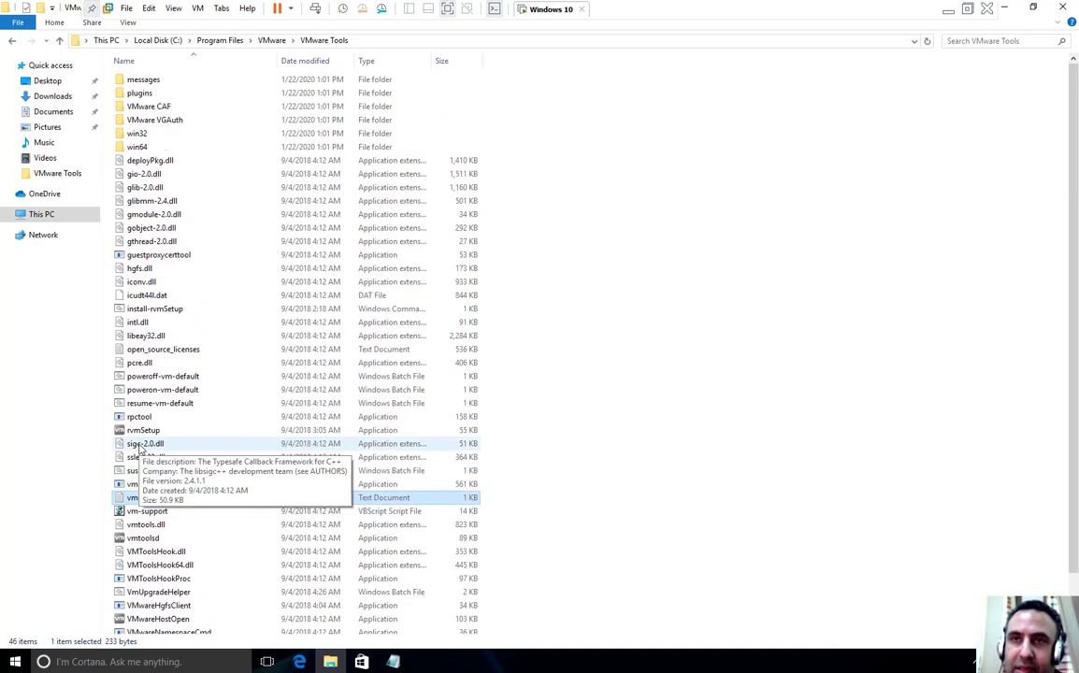
left_click(148, 352)
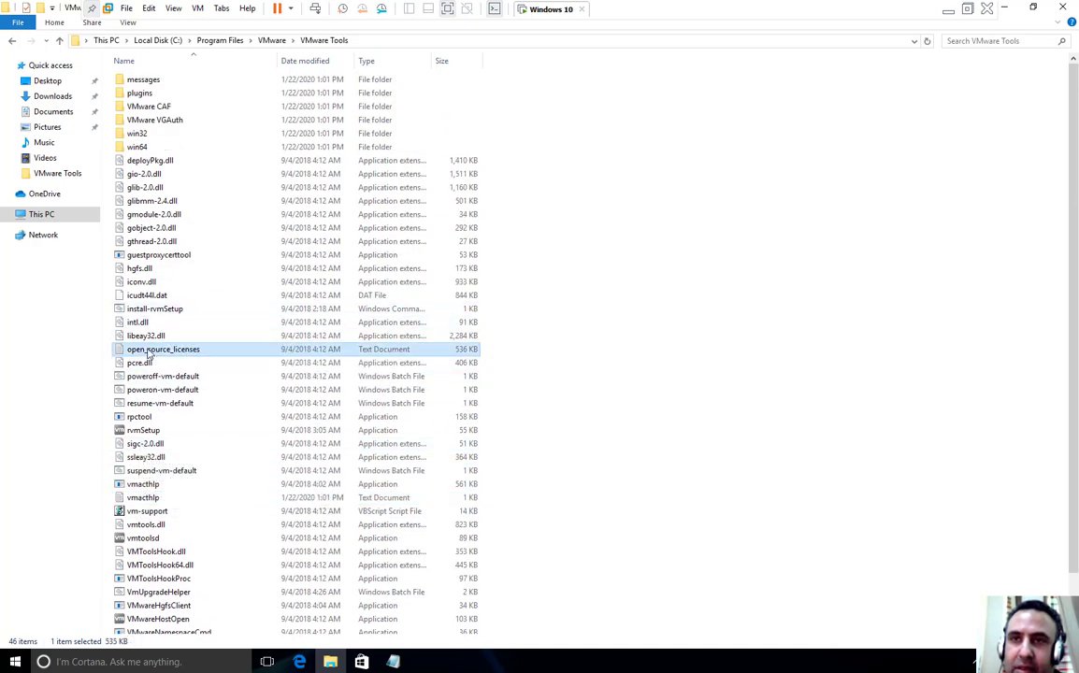
double_click(148, 354)
scroll(243, 313, "down", 15)
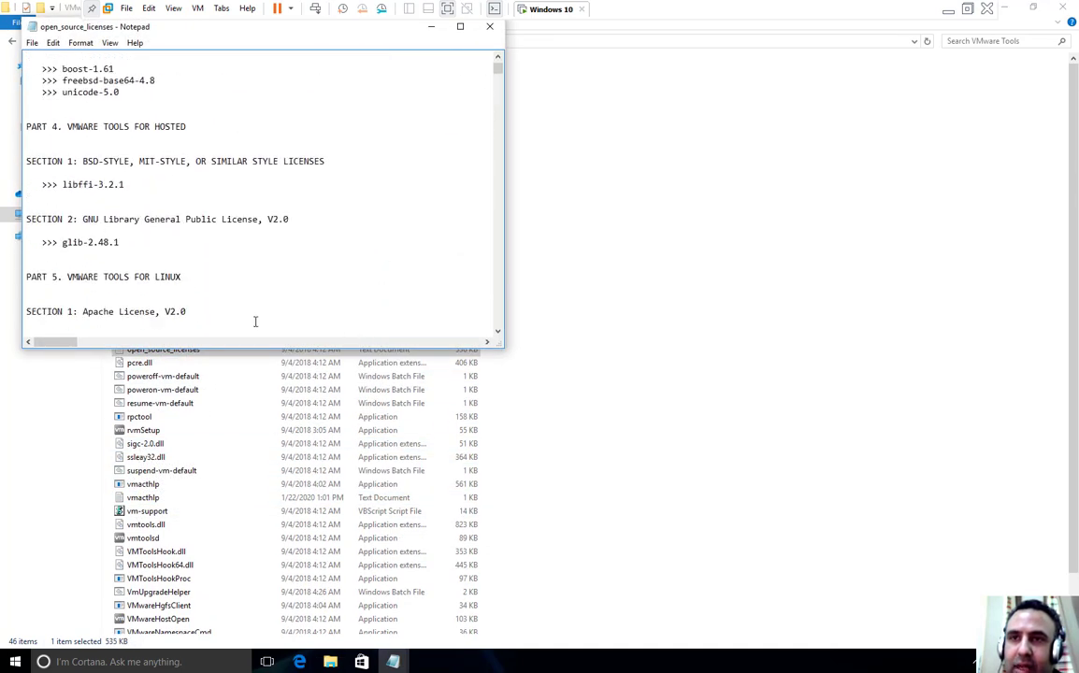
scroll(253, 322, "down", 15)
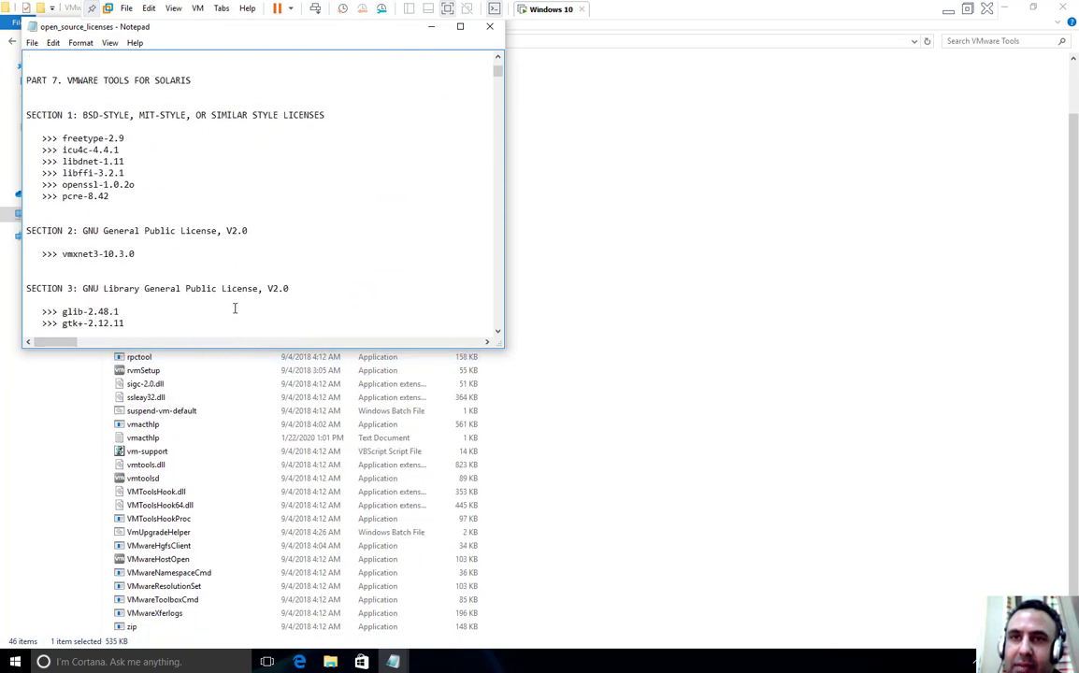
scroll(235, 308, "down", 15)
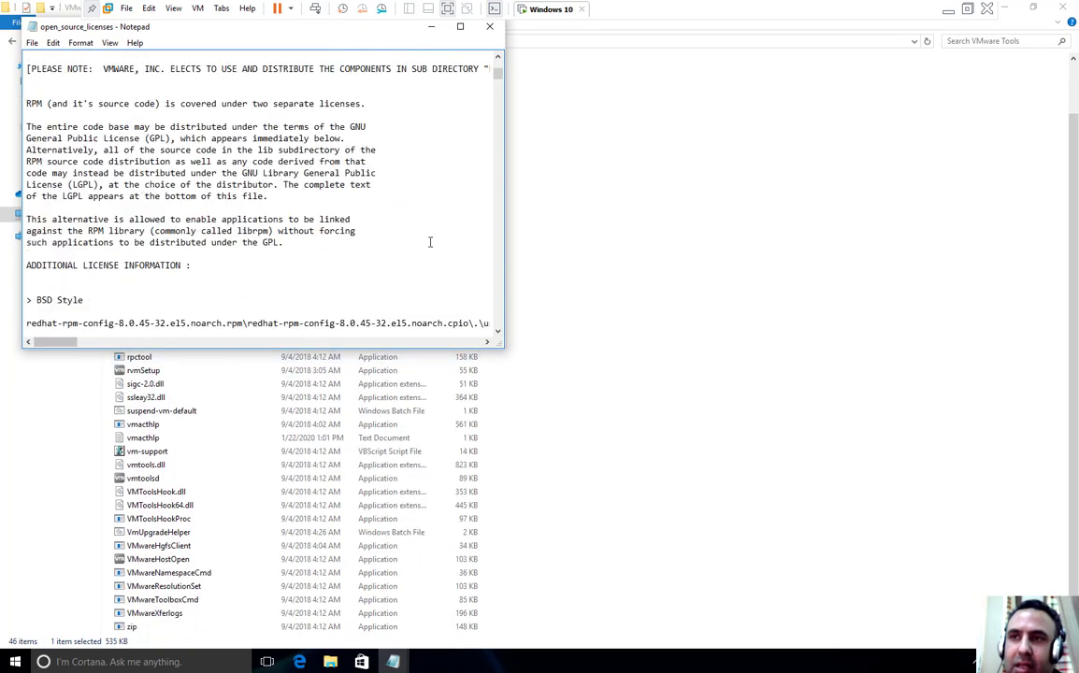
scroll(455, 71, "down", 20)
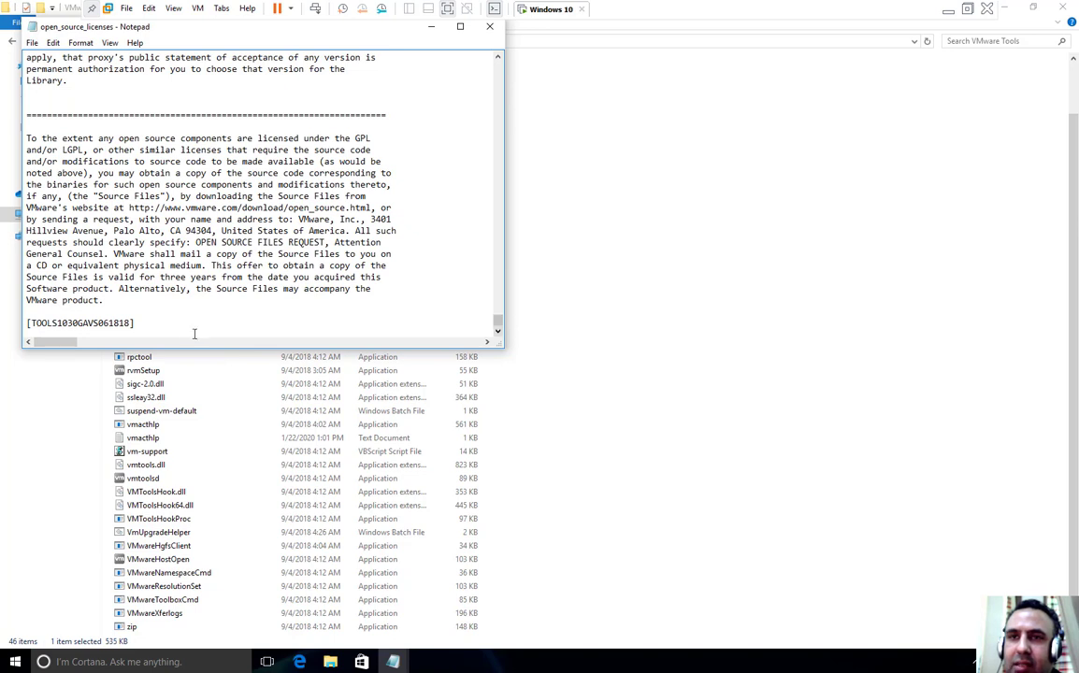
scroll(177, 329, "down", 1)
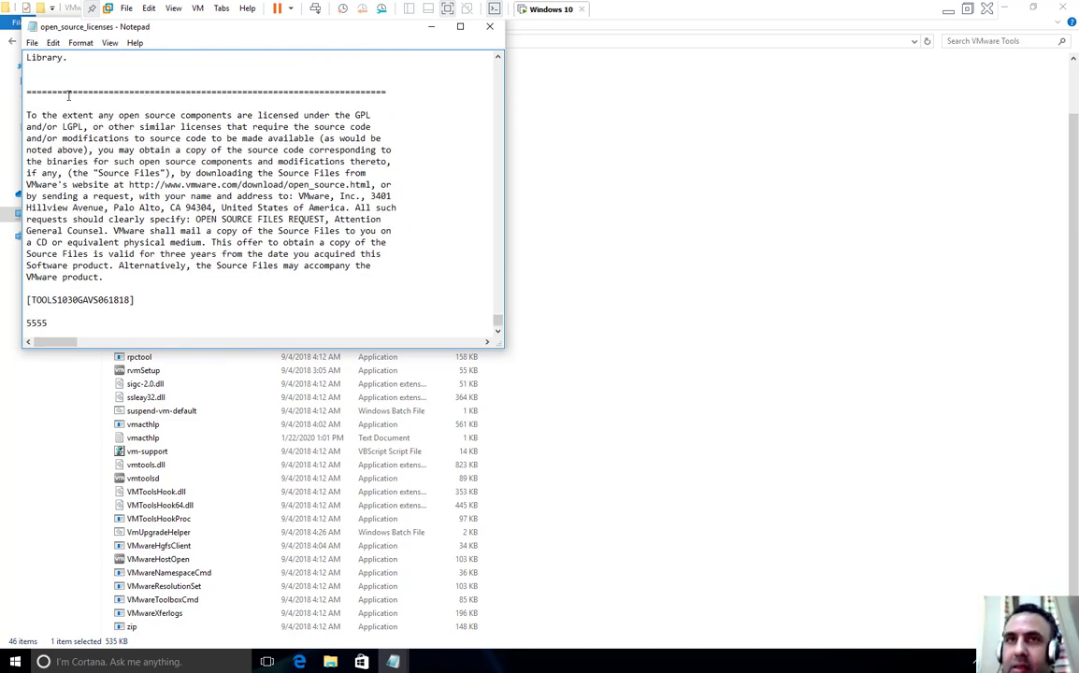
Try to save the edited open_source_licenses document, cancel saving it as a new file, and close it without saving.
left_click(32, 43)
left_click(56, 90)
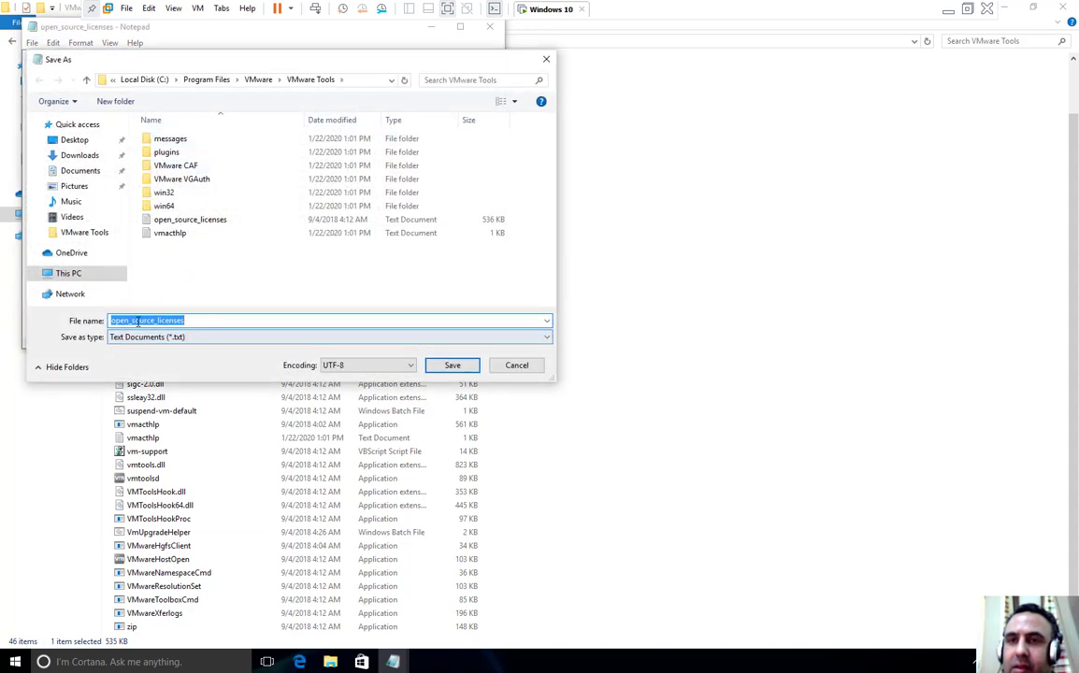
left_click(505, 370)
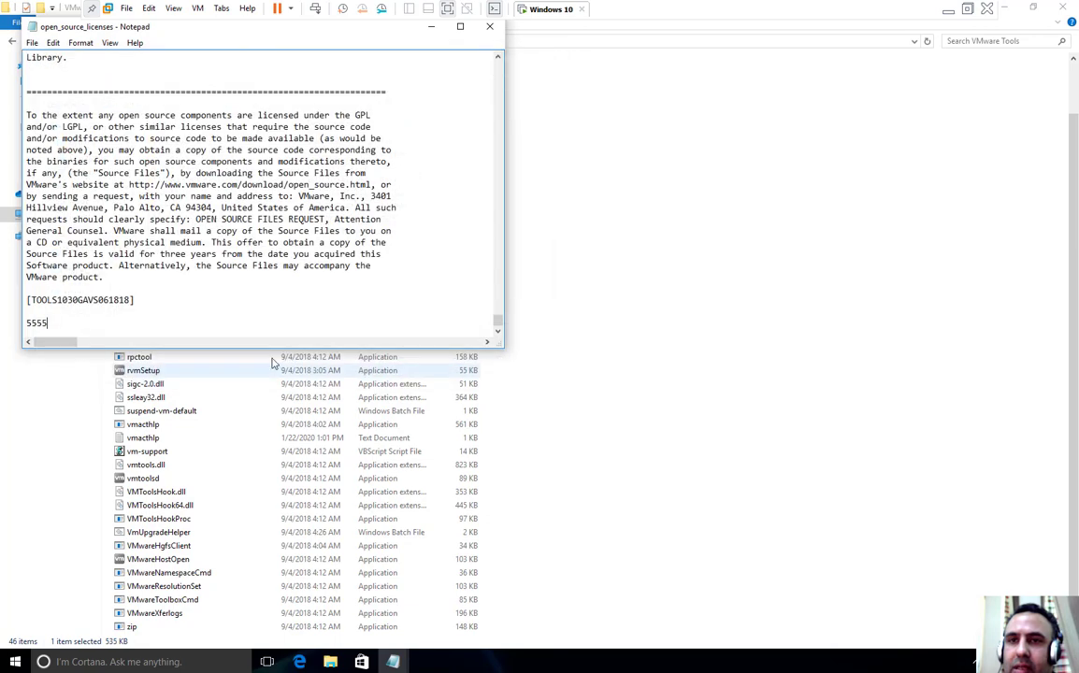
left_click(489, 26)
left_click(562, 344)
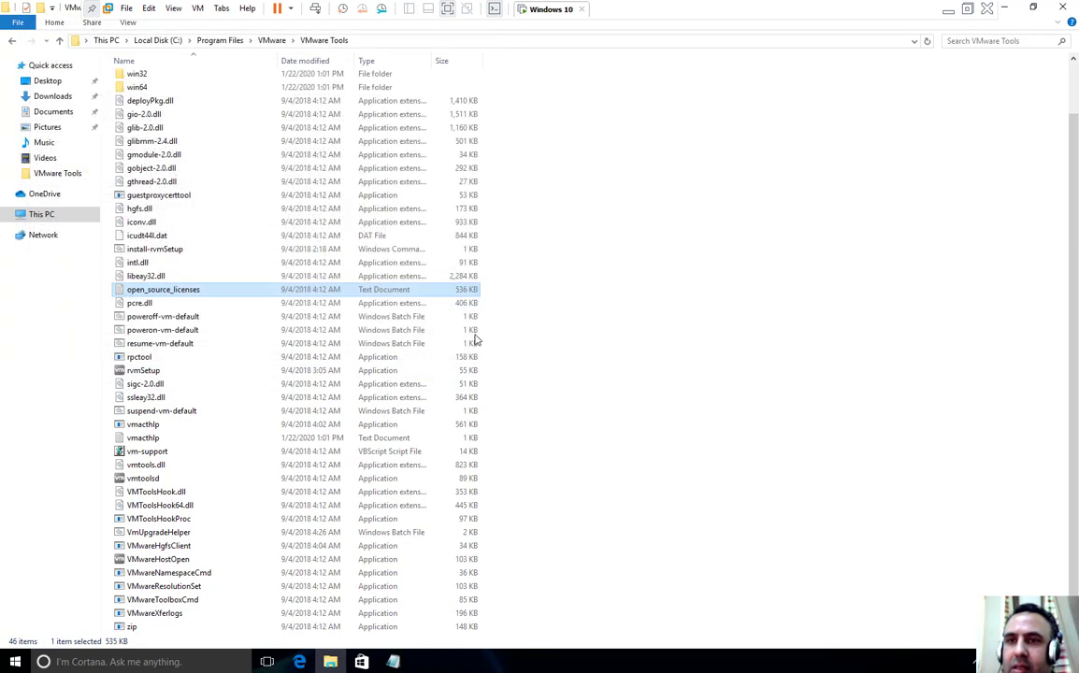
Take ownership of the open_source_licenses text document.
right_click(141, 293)
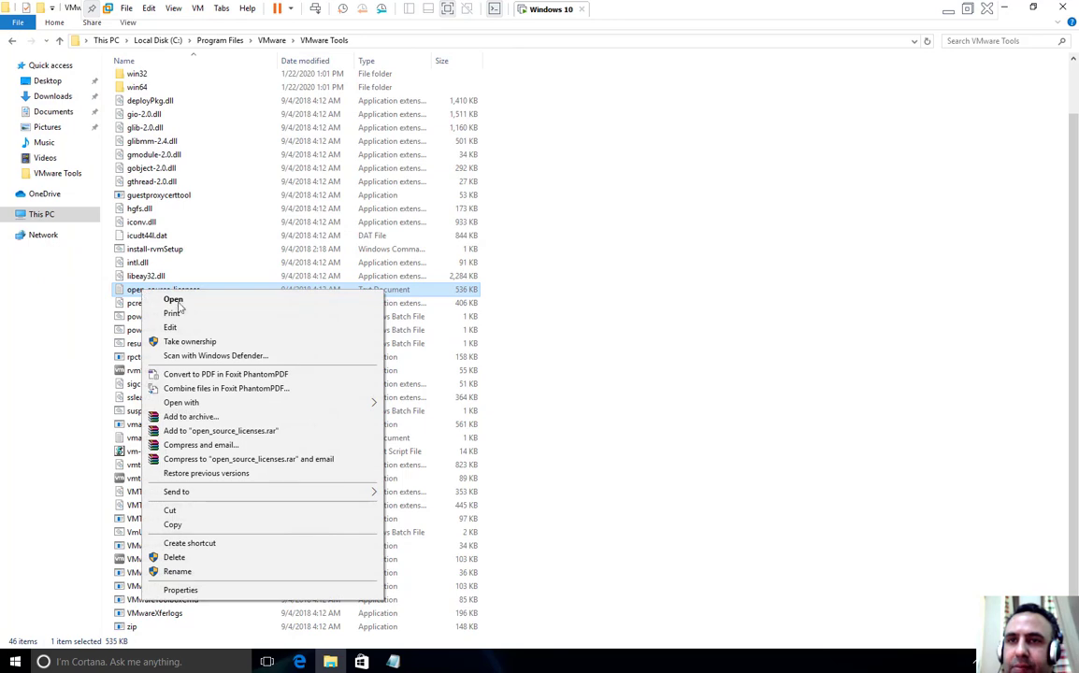
left_click(190, 342)
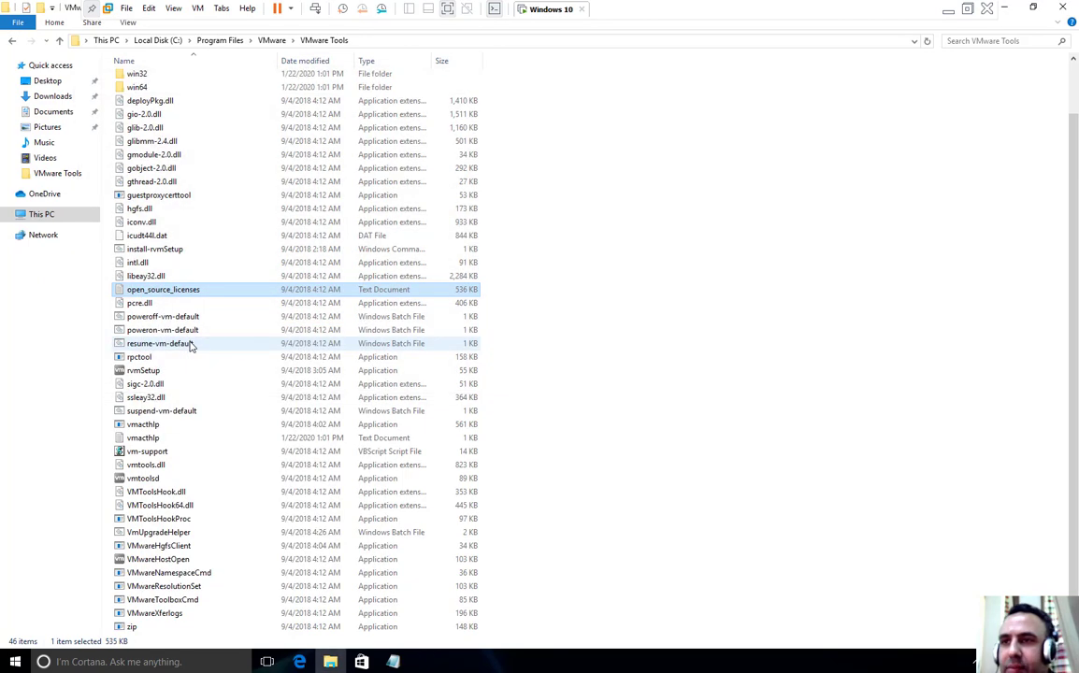
Reopen the open_source_licenses document and add a new line reading 55555 at its end.
double_click(147, 292)
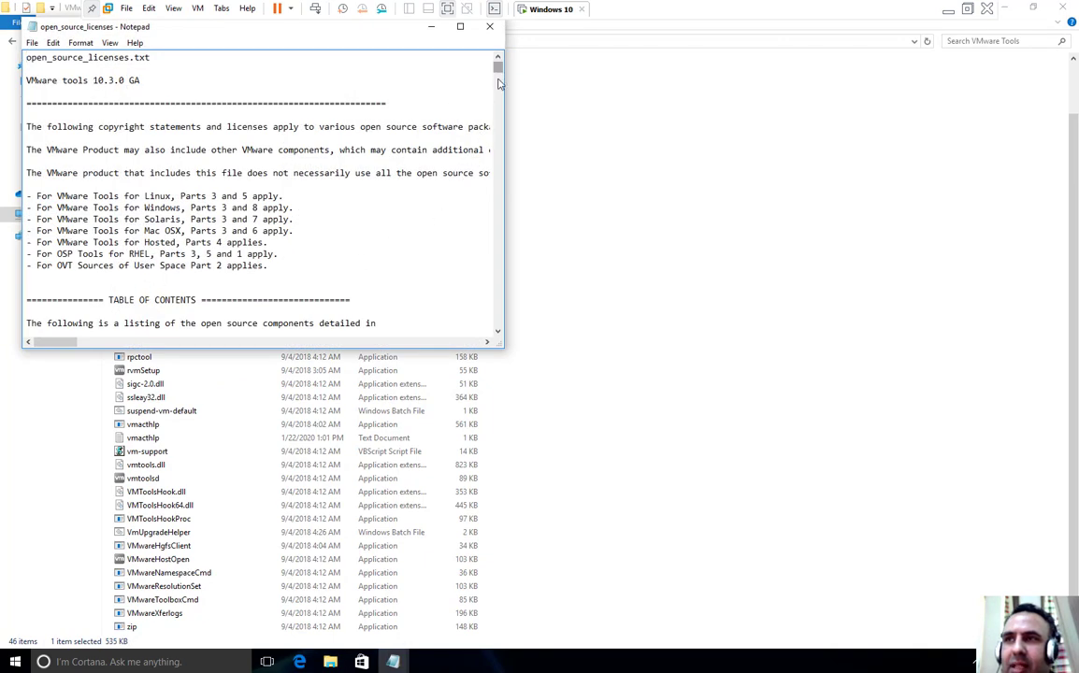
left_click_drag(497, 64, 501, 329)
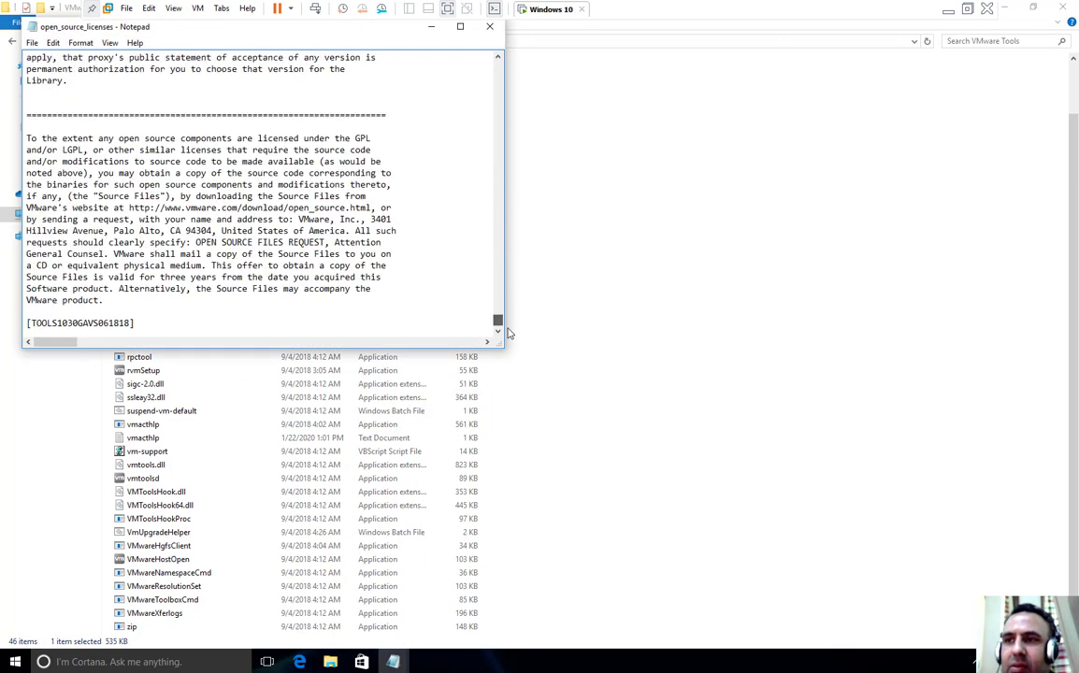
left_click(188, 323)
key("Return")
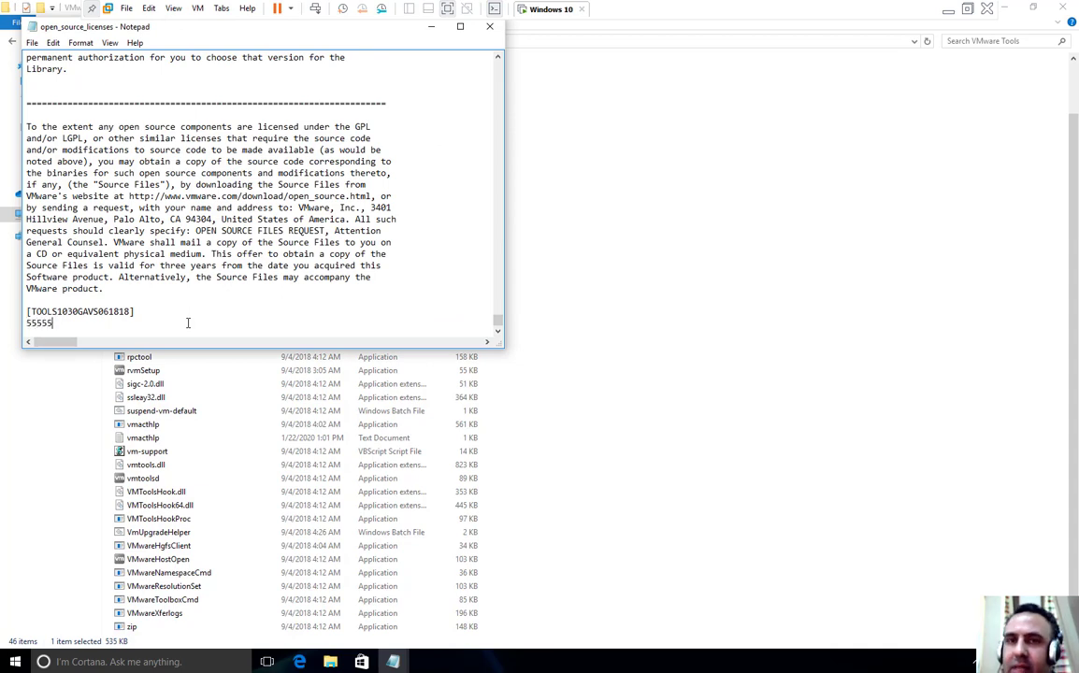
Try to save open_source_licenses while closing it, then take the virtual machine out of full-screen mode and close the document without saving.
left_click(489, 27)
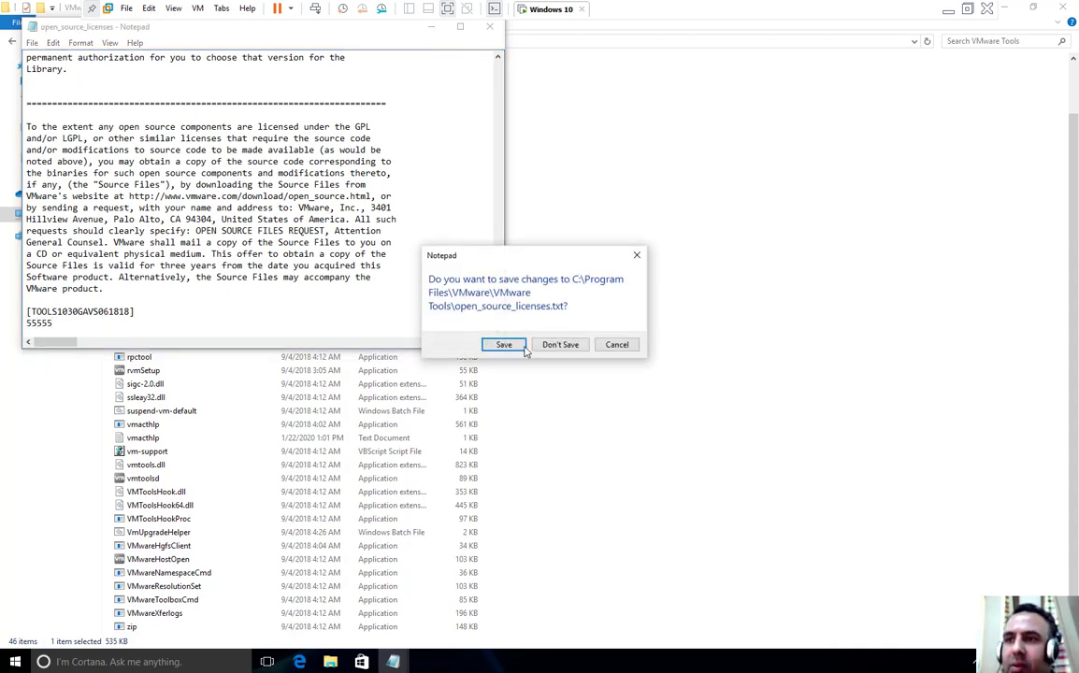
left_click(503, 344)
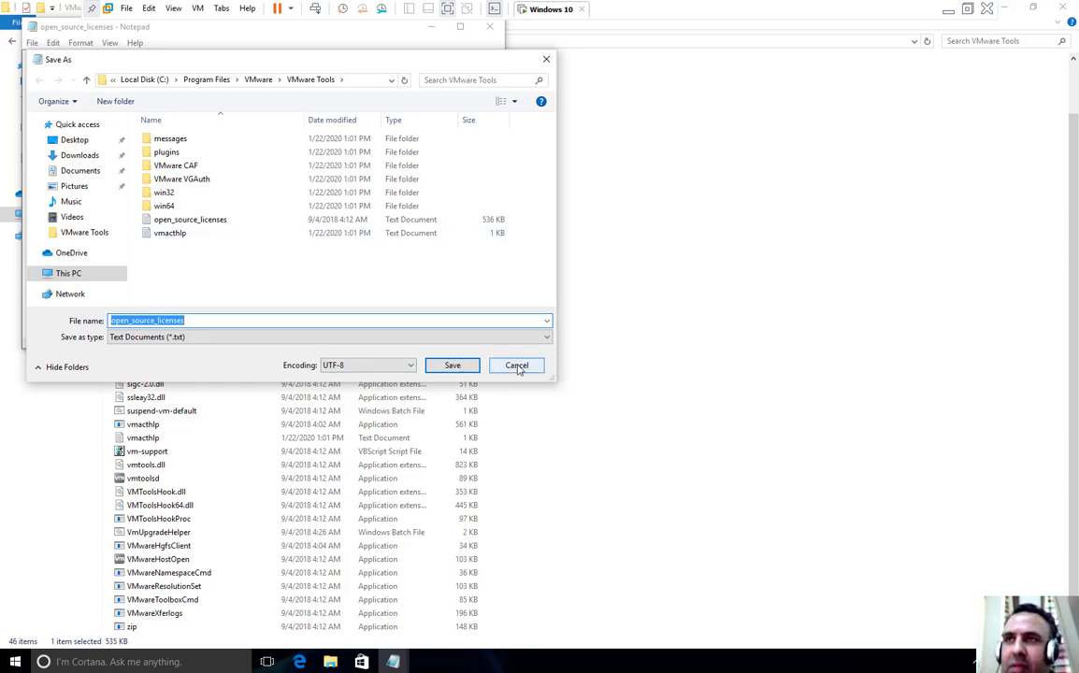
left_click(448, 9)
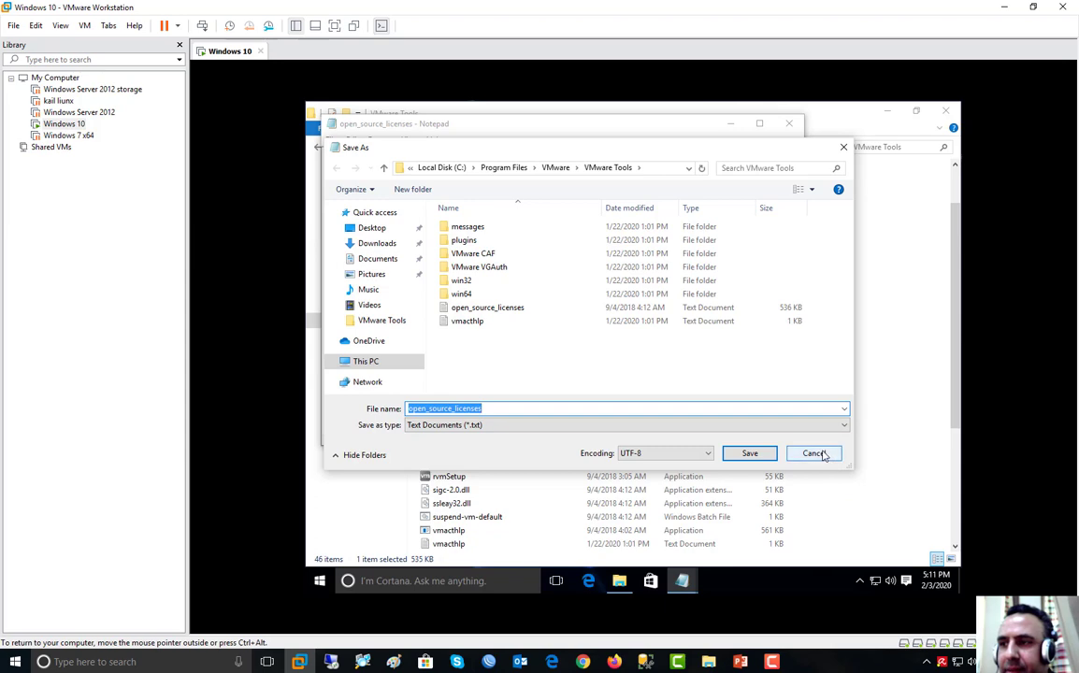
left_click(815, 453)
key("alt+F4")
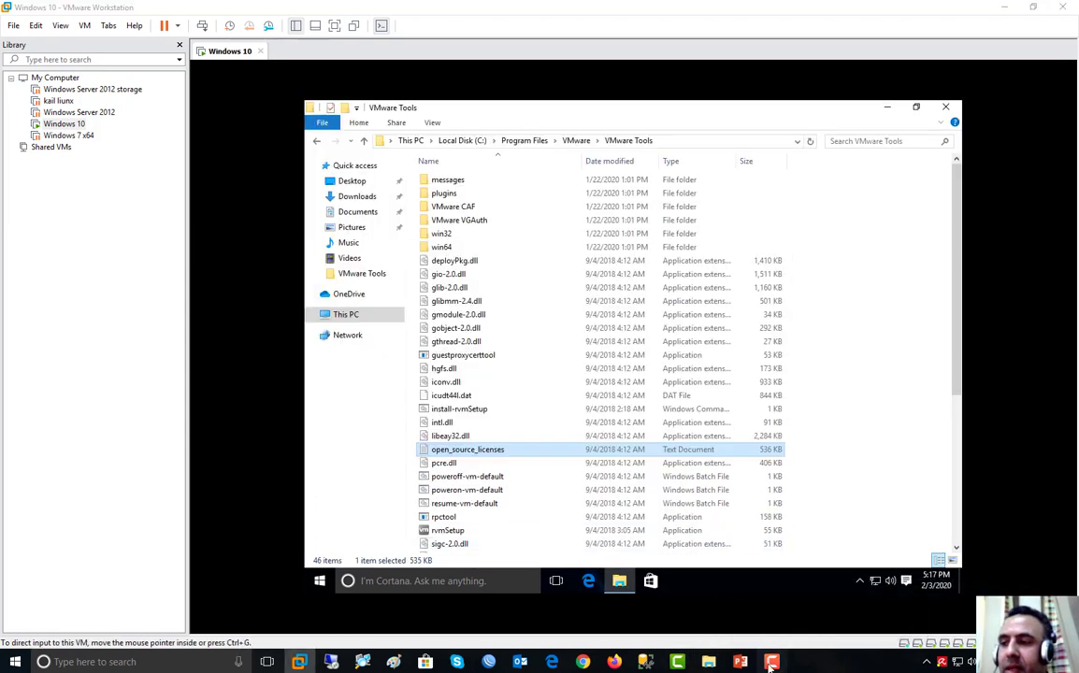
Close the VMware Tools folder window and open This PC in a new File Explorer window of the virtual machine.
left_click(771, 662)
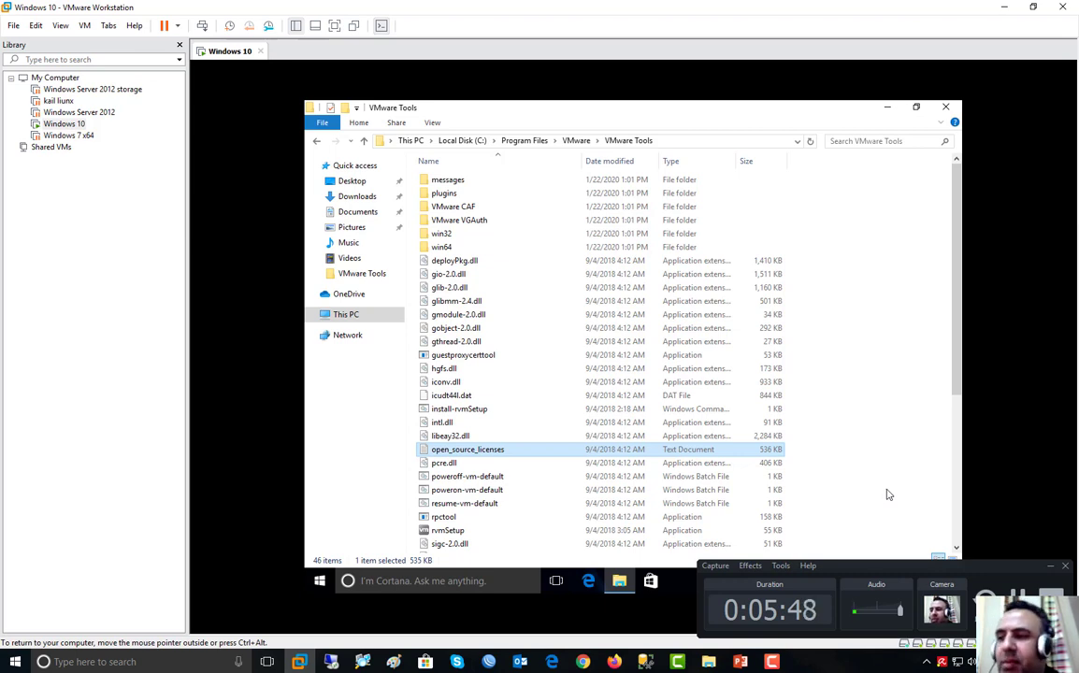
left_click(947, 110)
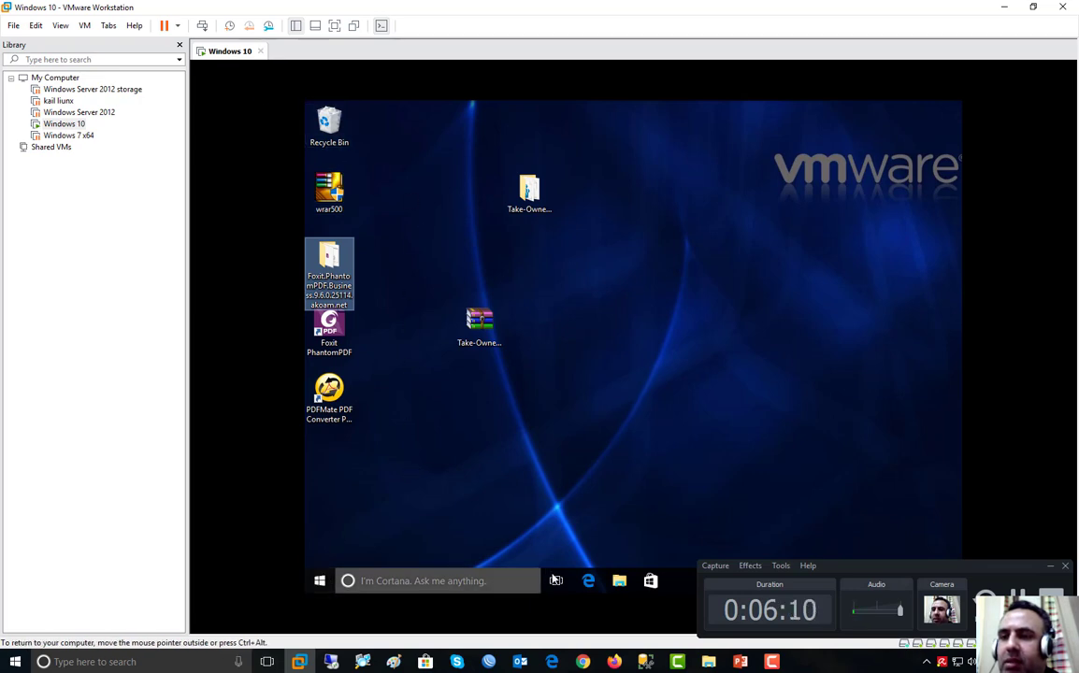
left_click(619, 581)
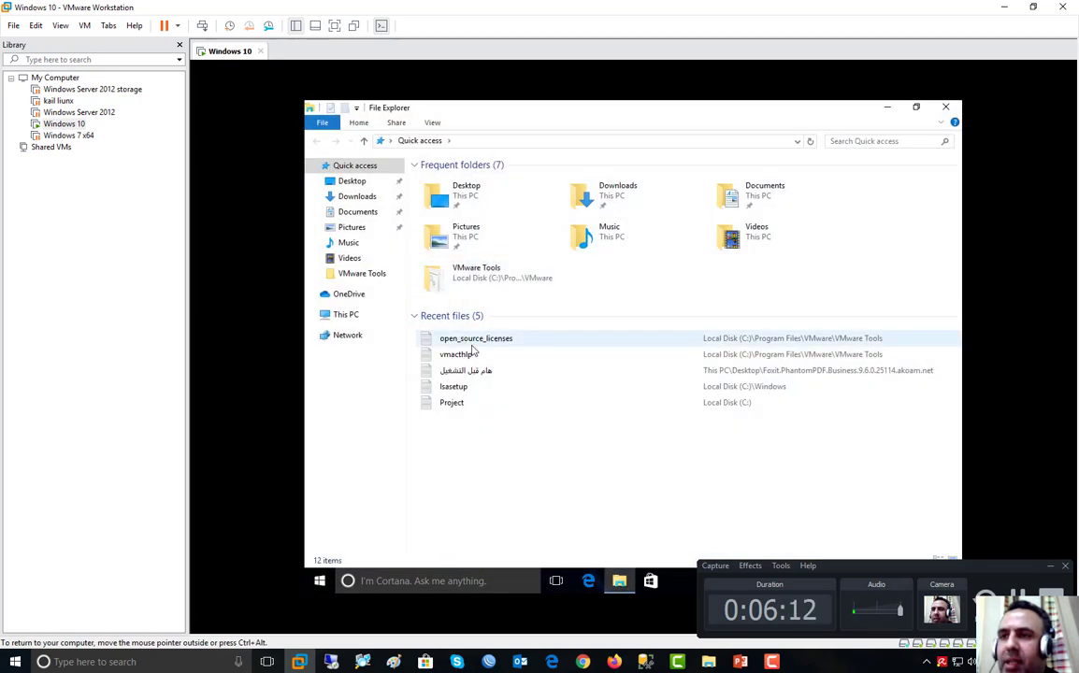
left_click(345, 314)
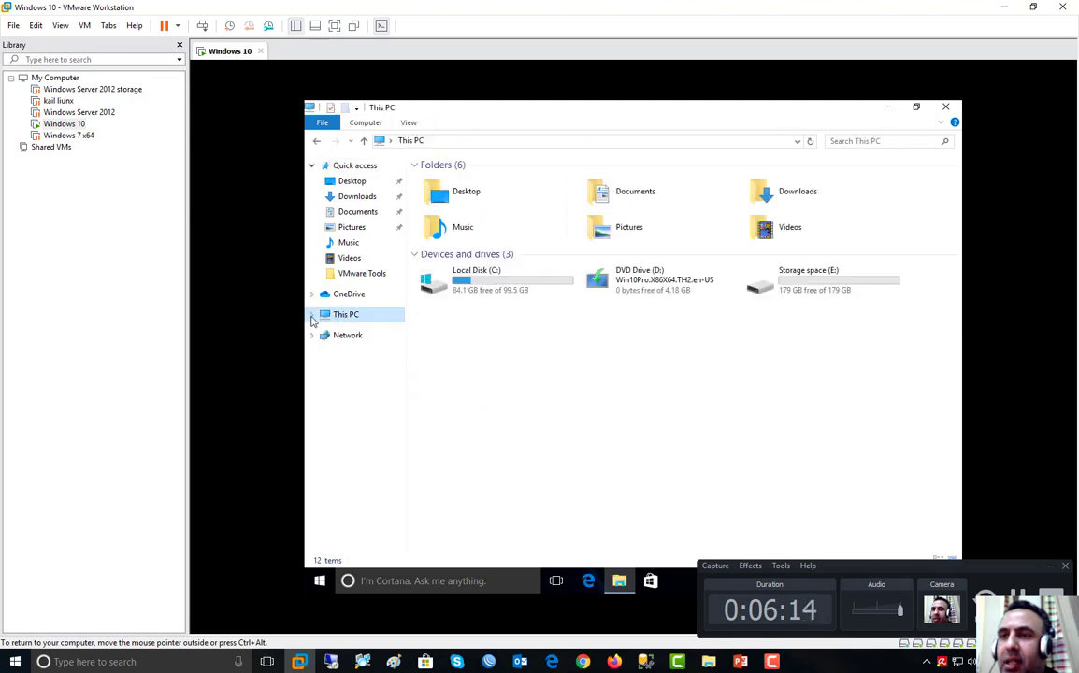
Open the Storage space (E:) drive and create a new folder in it, keeping the default name.
right_click(522, 280)
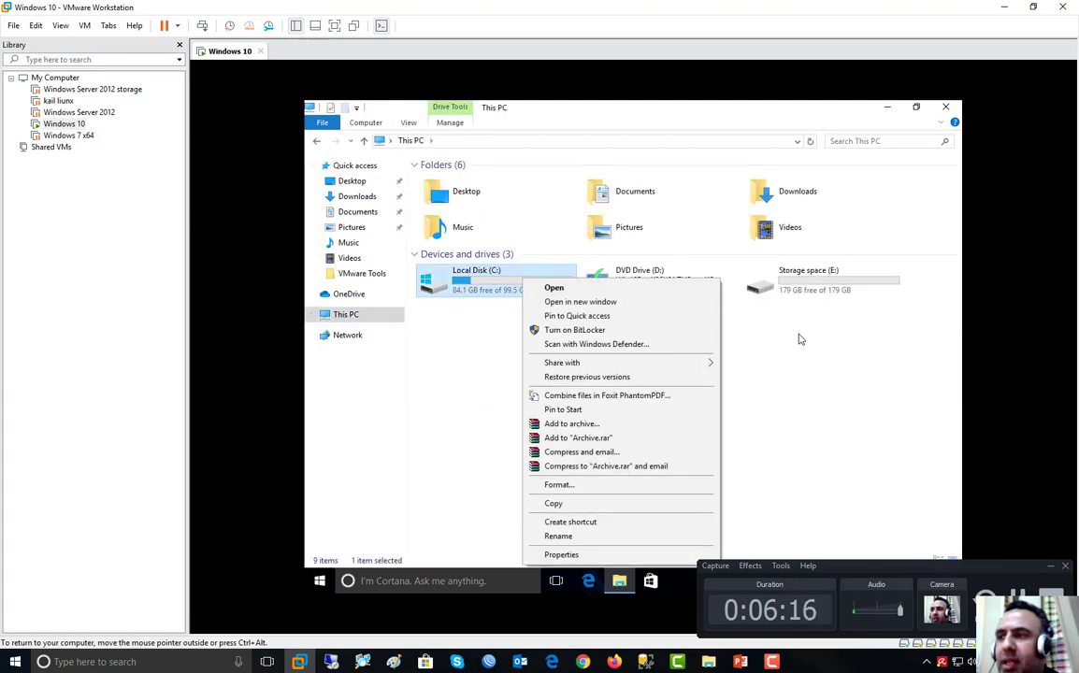
left_click(806, 285)
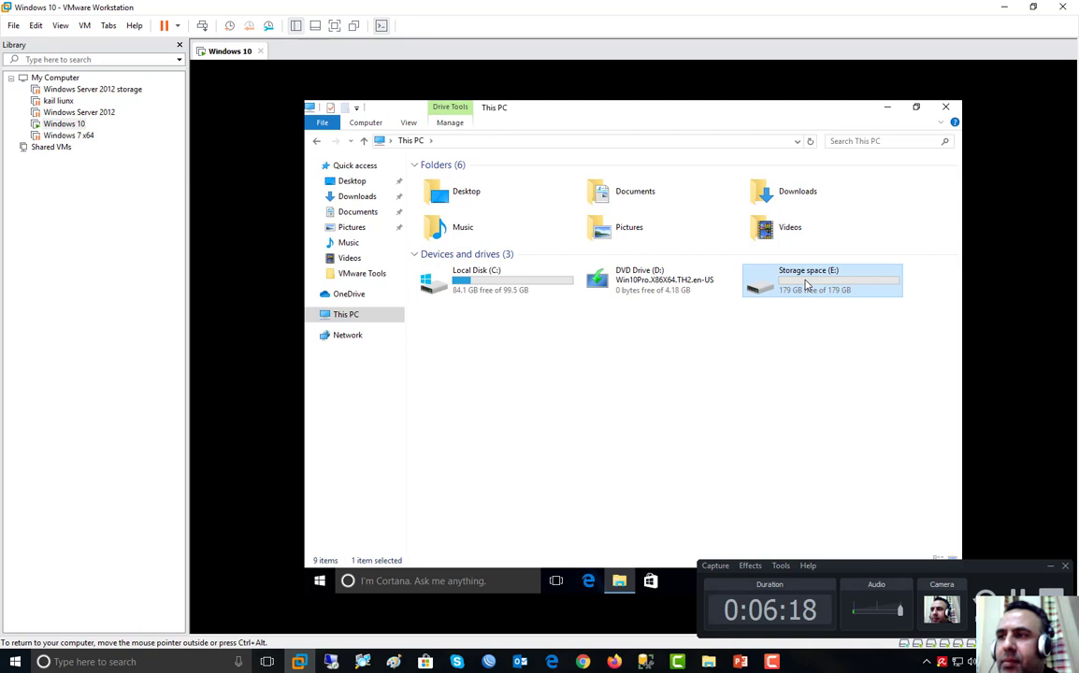
right_click(492, 280)
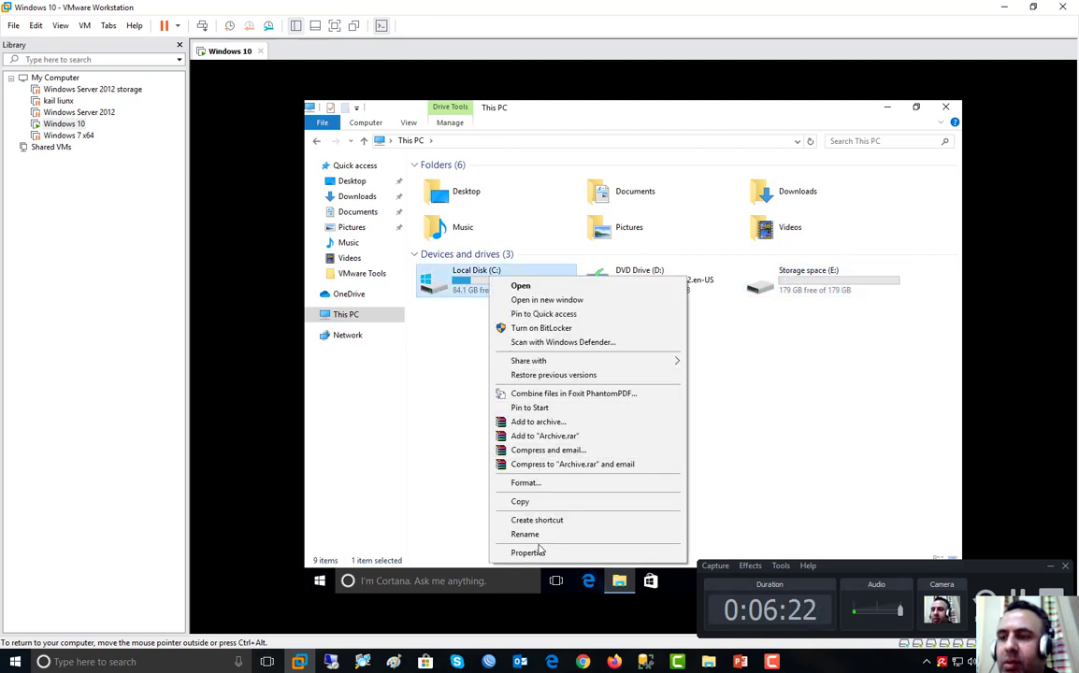
left_click(818, 287)
double_click(818, 287)
right_click(479, 226)
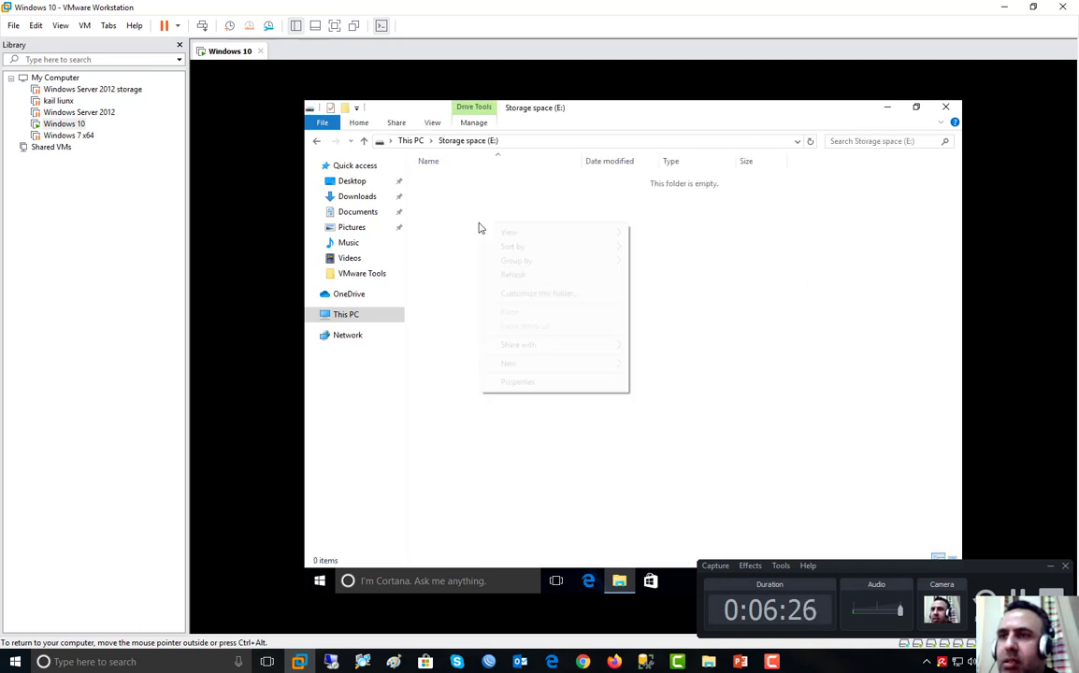
mouse_move(531, 365)
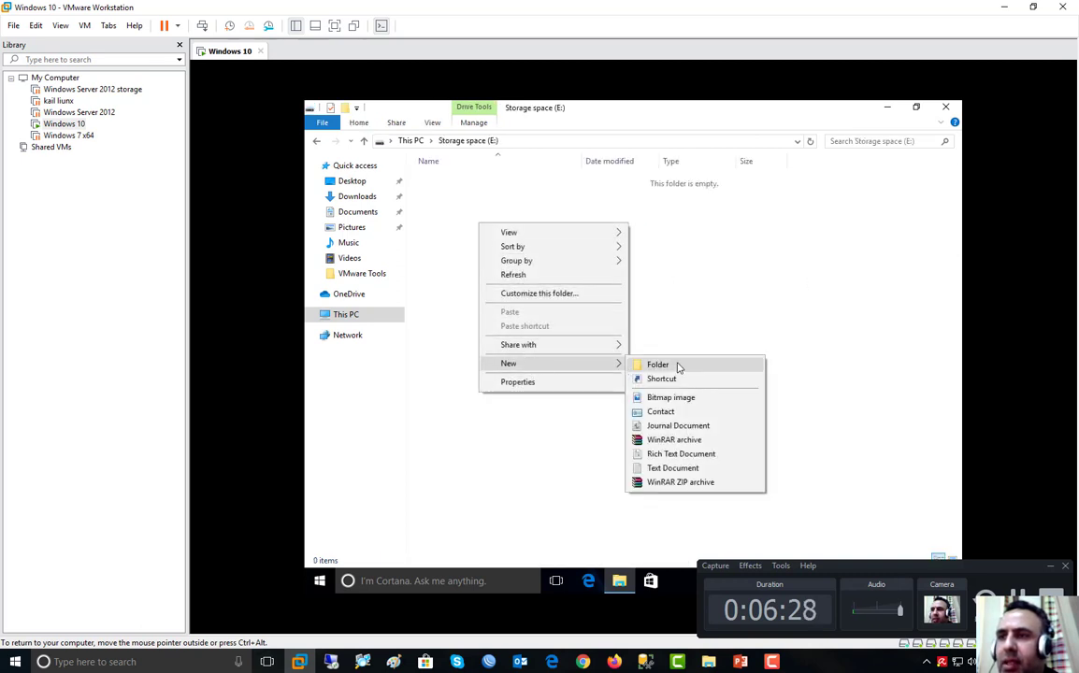
left_click(677, 366)
left_click(450, 181)
Open the advanced security settings of the new folder on the E: drive.
right_click(450, 180)
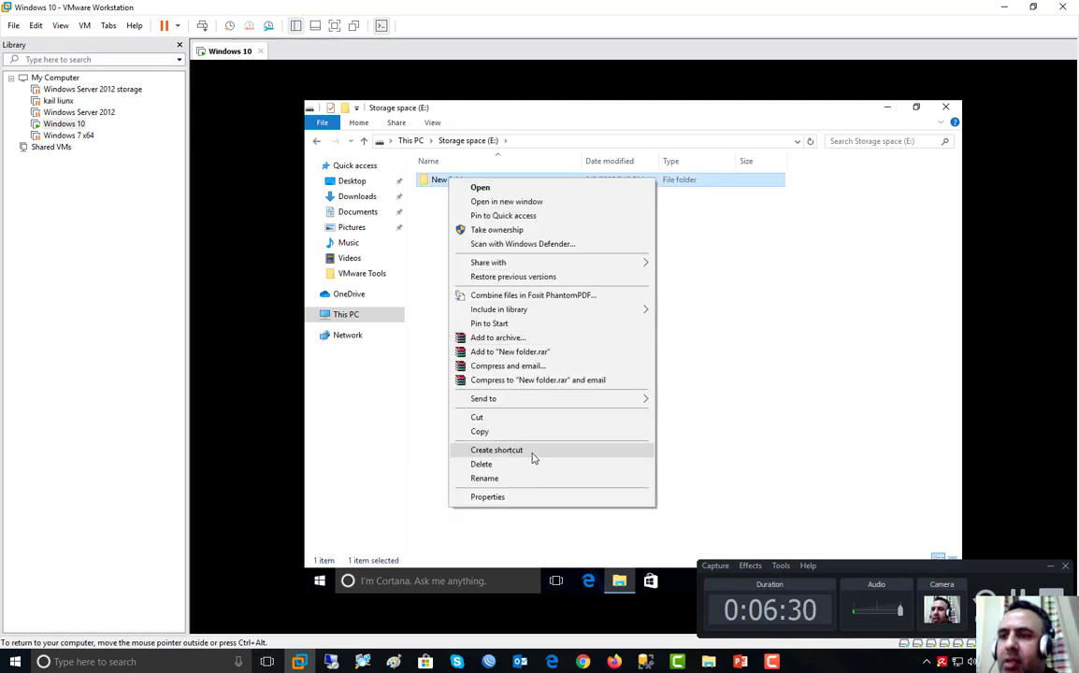
left_click(530, 498)
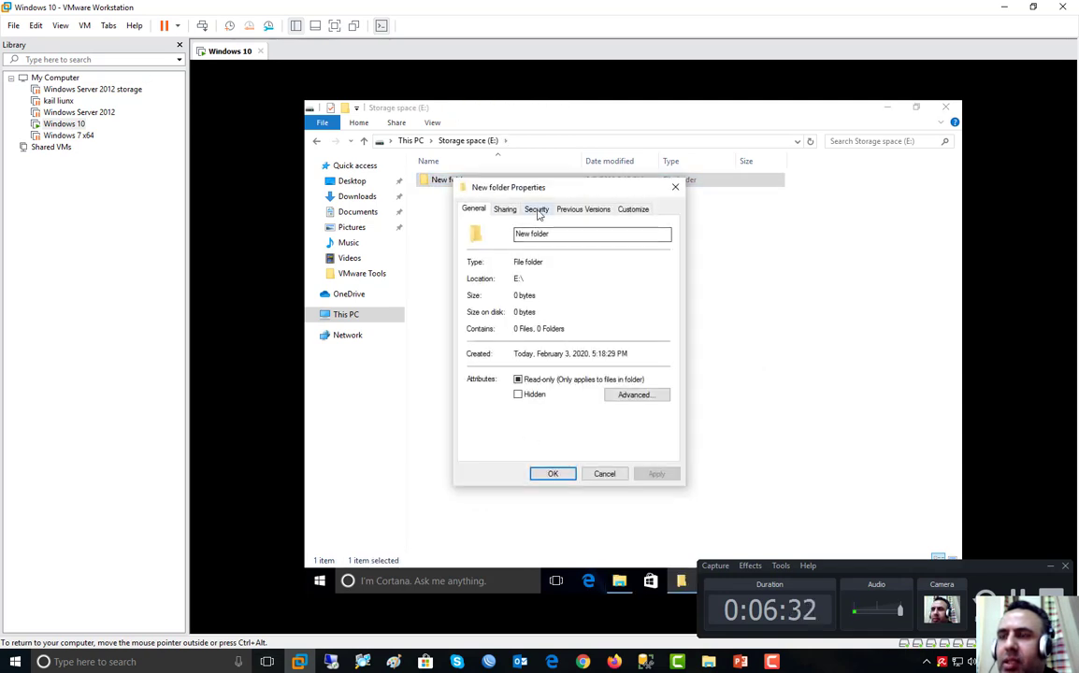
left_click(537, 210)
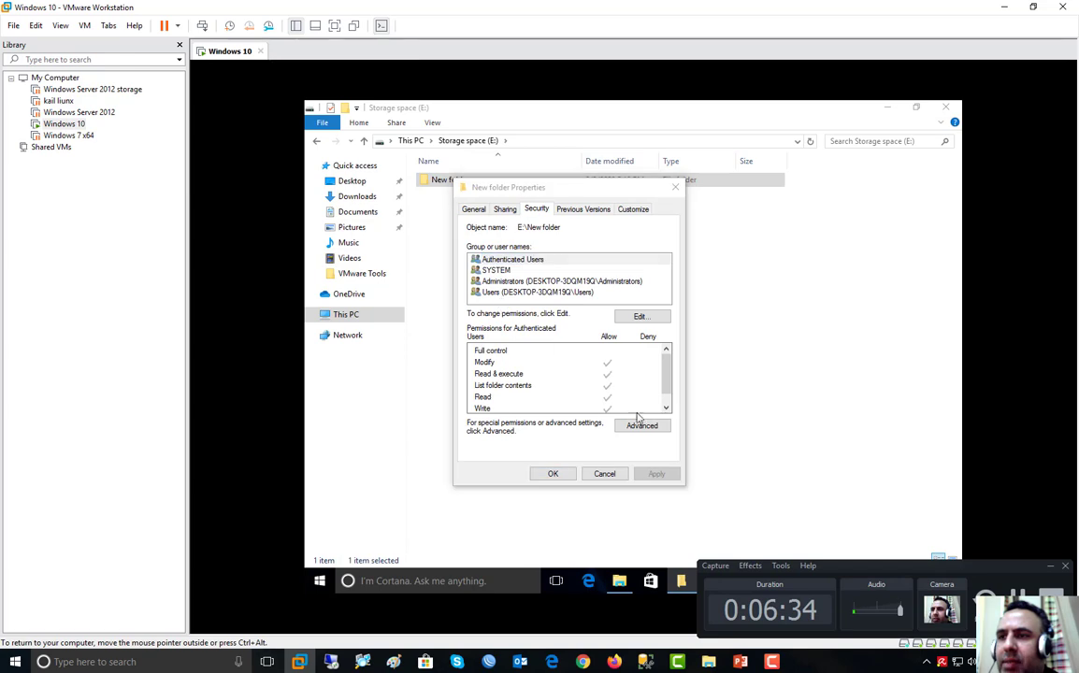
left_click(643, 426)
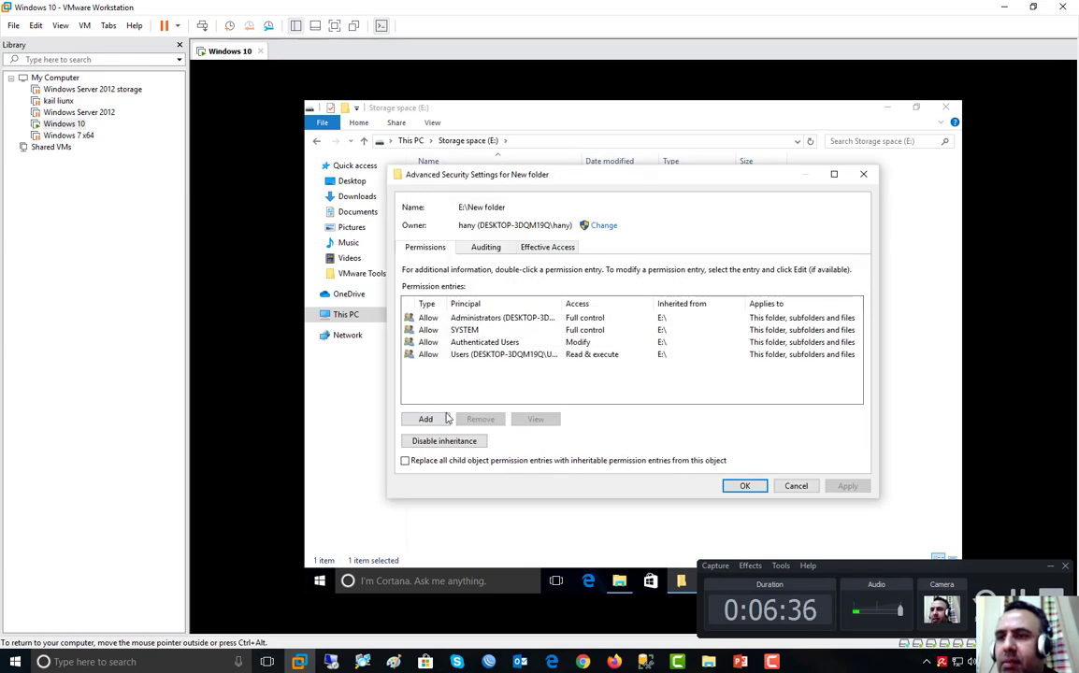
View the permission entry of the Users group for the new folder and show its advanced permissions.
left_click(428, 355)
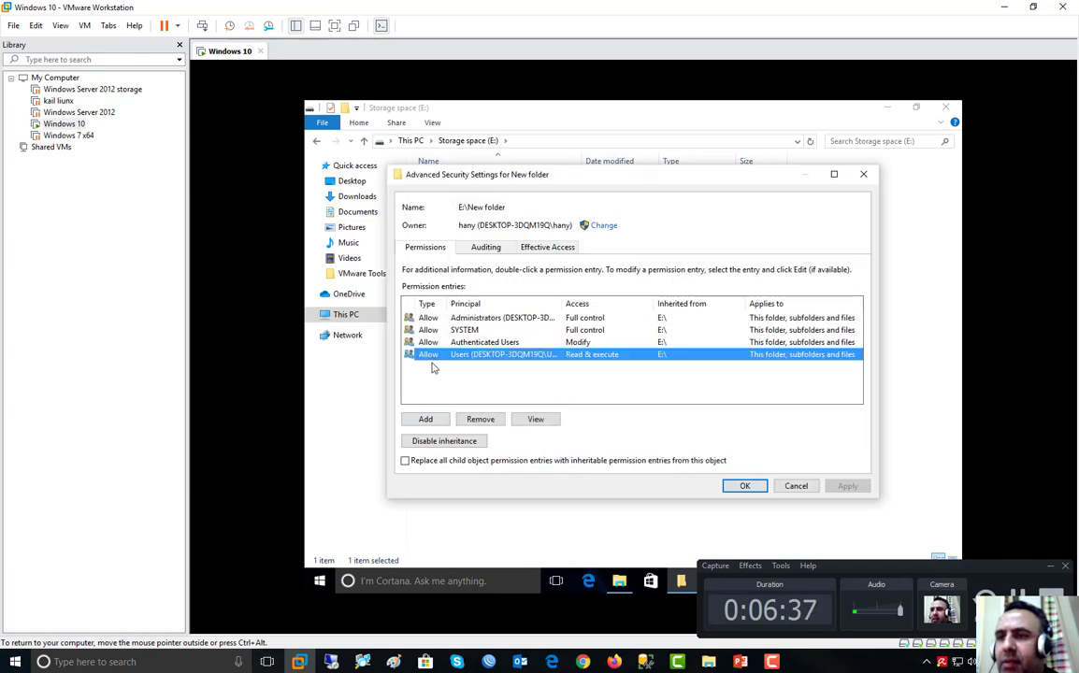
left_click(539, 423)
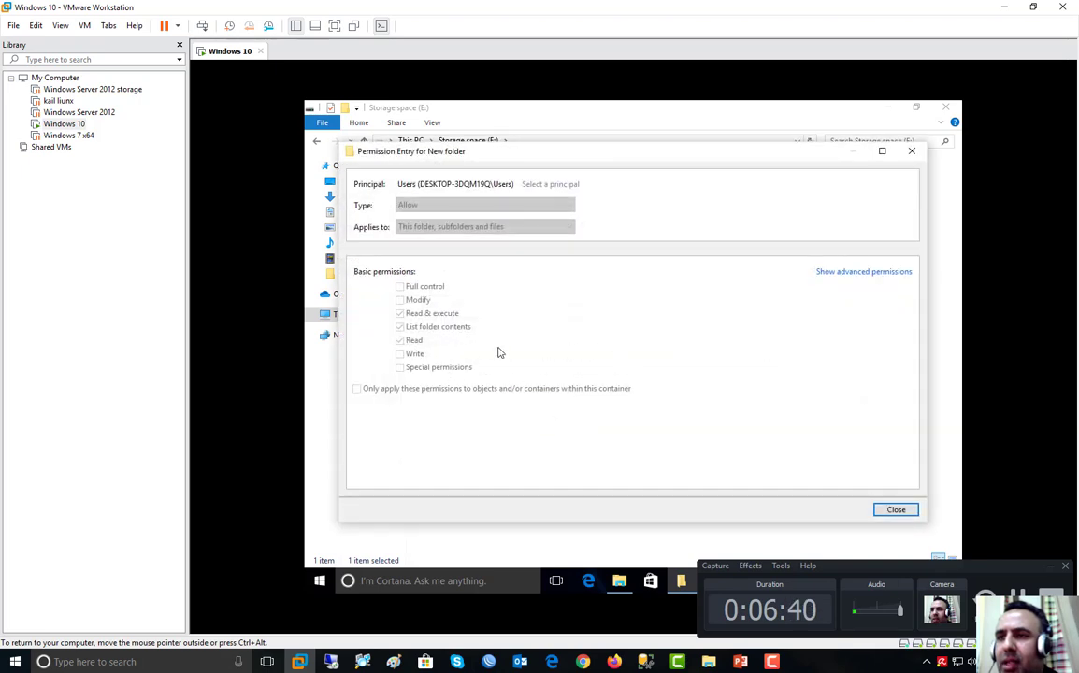
left_click(848, 273)
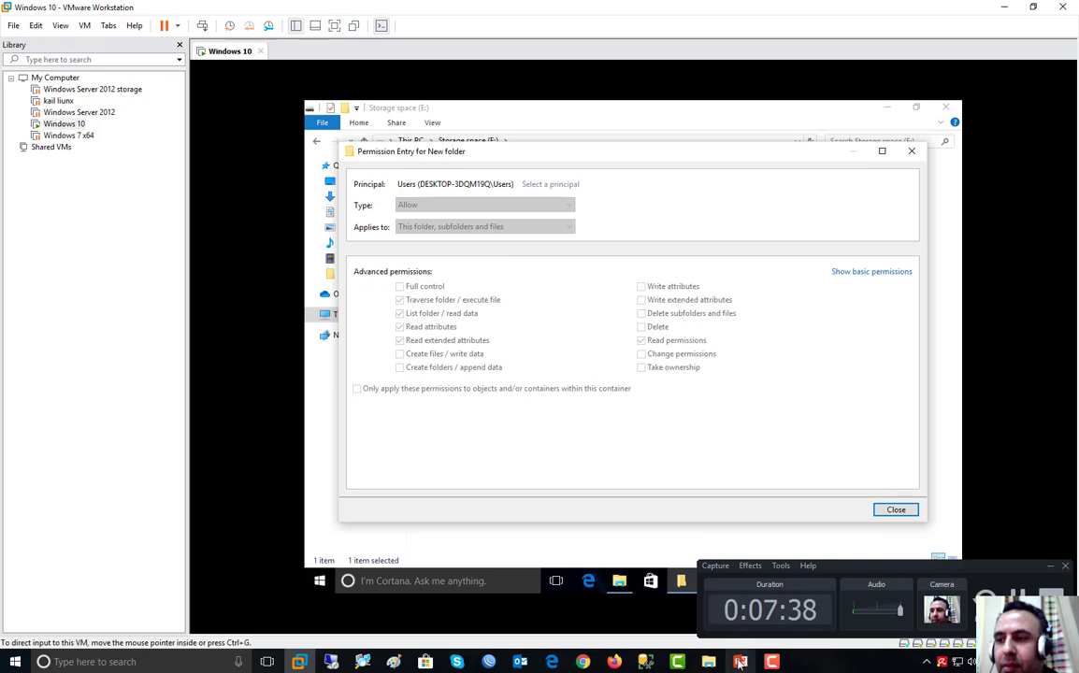
Switch to the PowerPoint presentation and view the slide describing the Change Permissions, Take Ownership and Synchronize permissions.
key("alt+Tab")
scroll(577, 341, "down", 1)
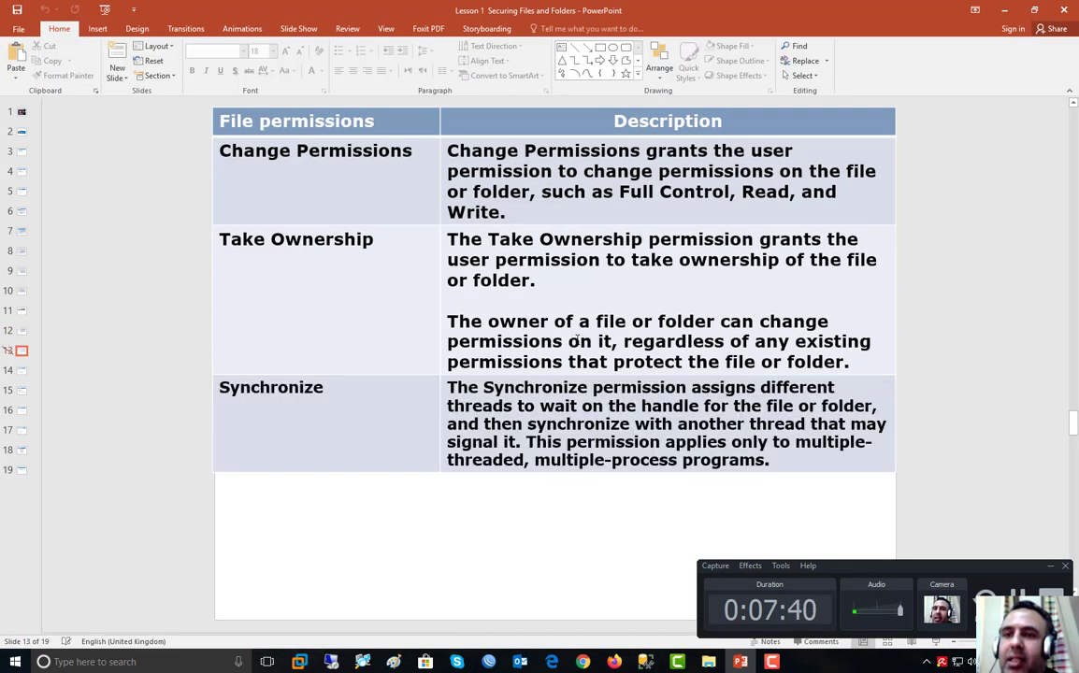